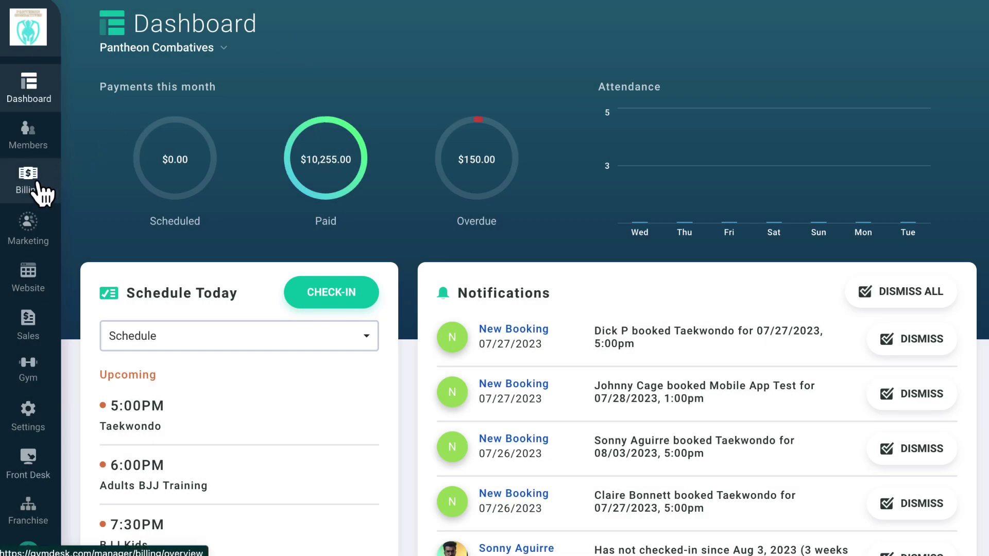
- Open Billing and review August 2023 totals, overdue payments and recent payments
left_click(39, 191)
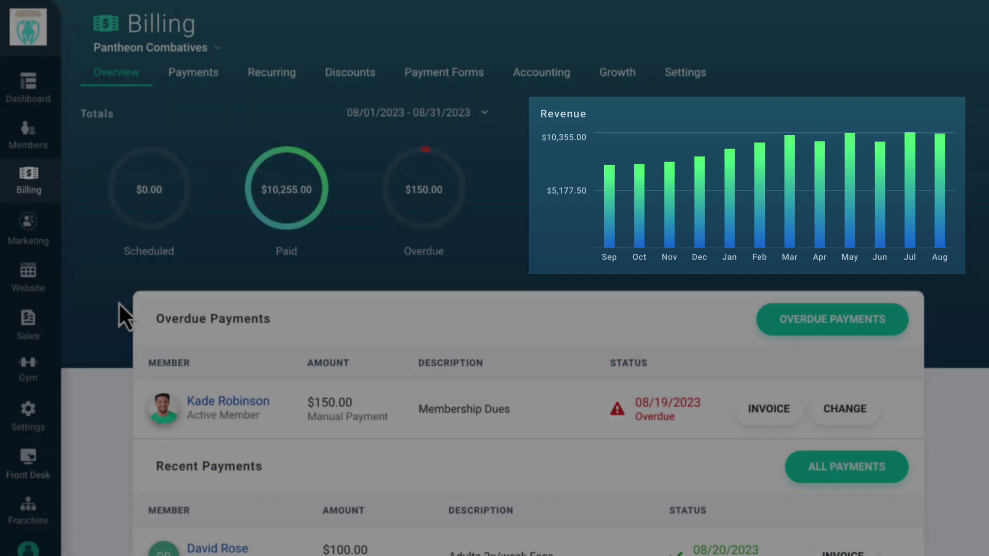
scroll(135, 327, "down", 4)
scroll(134, 316, "down", 2)
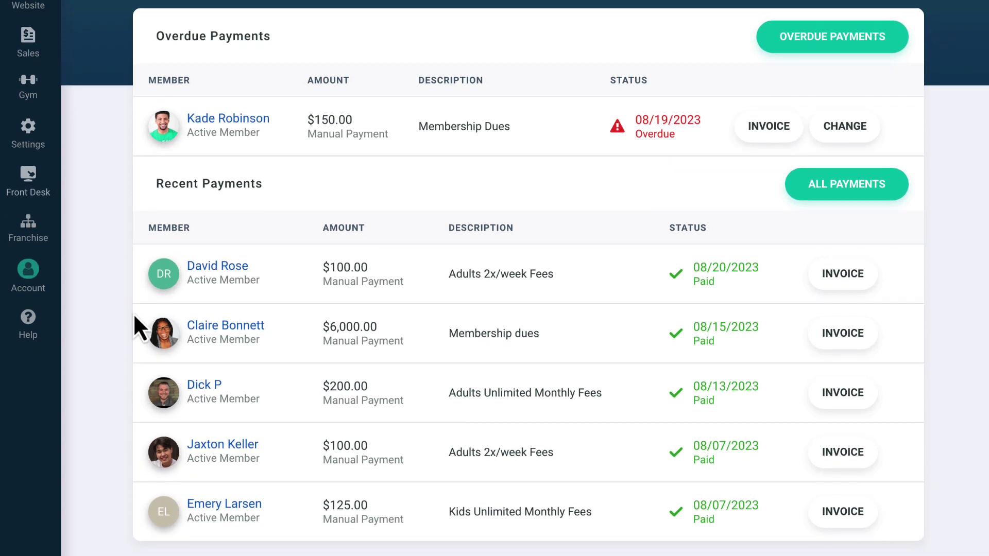
scroll(134, 316, "up", 6)
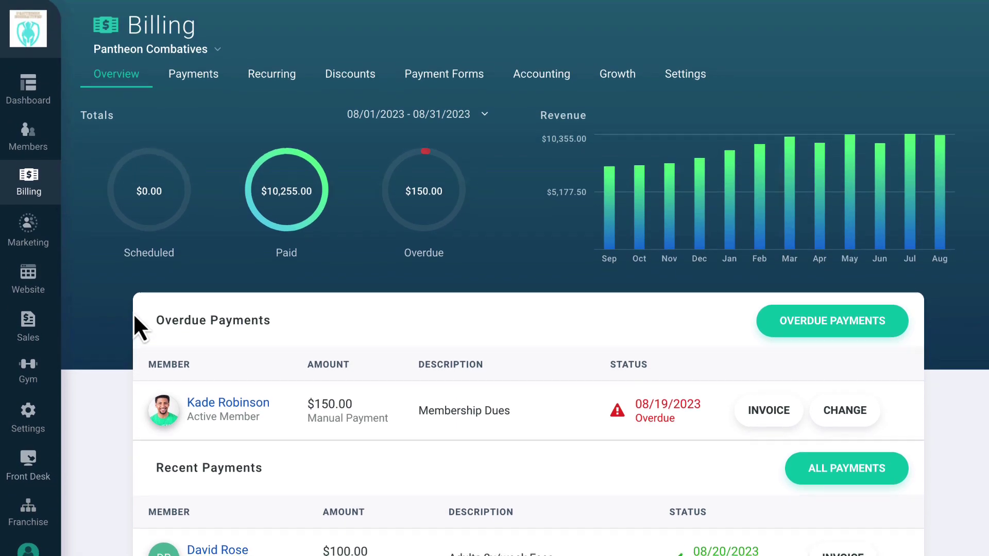
- Show the Payments list of paid transactions and briefly check its filter options
left_click(193, 75)
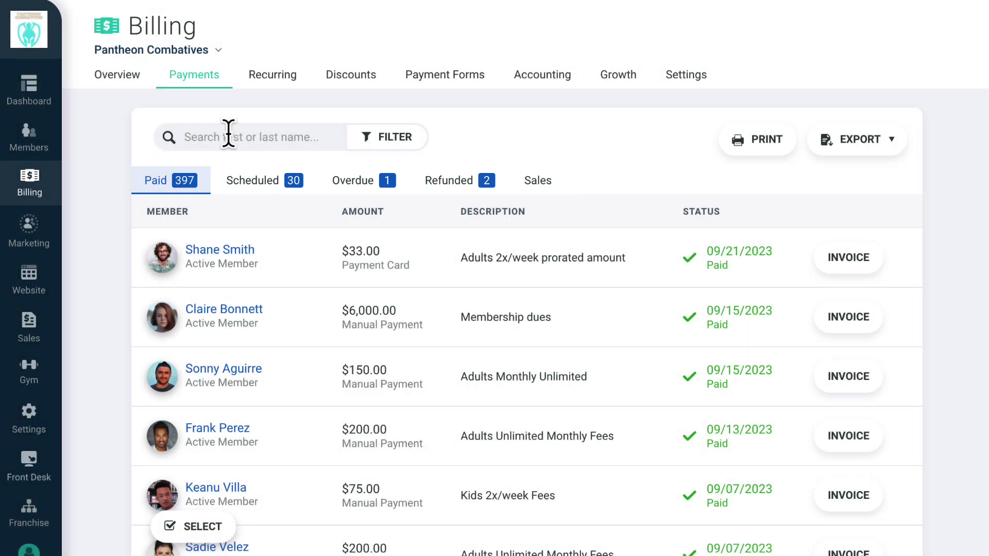
left_click(393, 147)
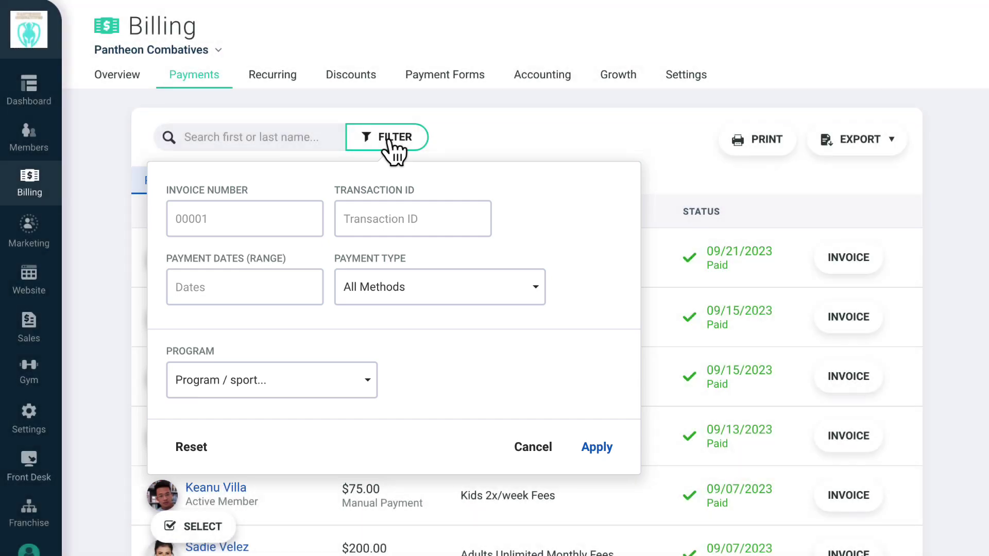
left_click(394, 150)
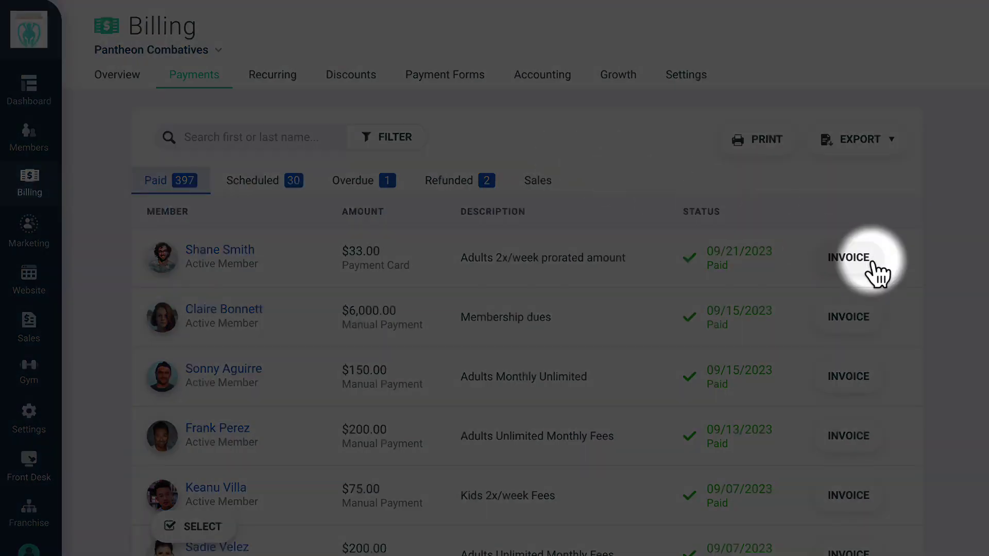
left_click(871, 264)
scroll(872, 264, "down", 1)
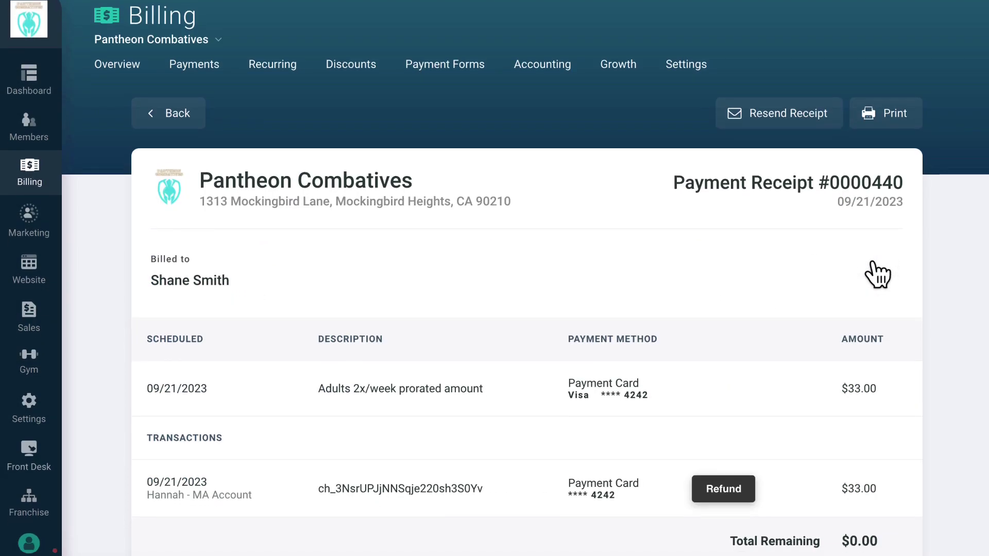
scroll(878, 274, "down", 2)
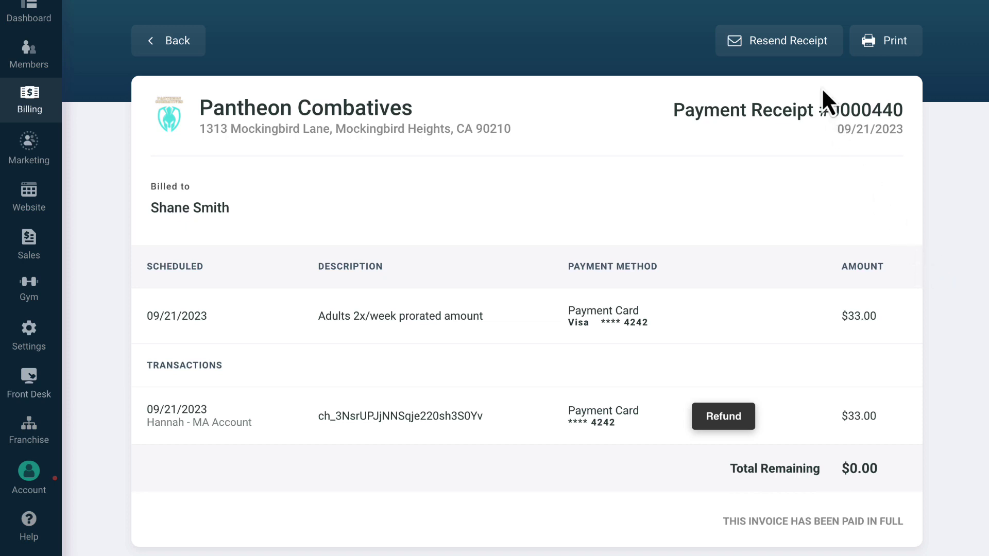
left_click(808, 61)
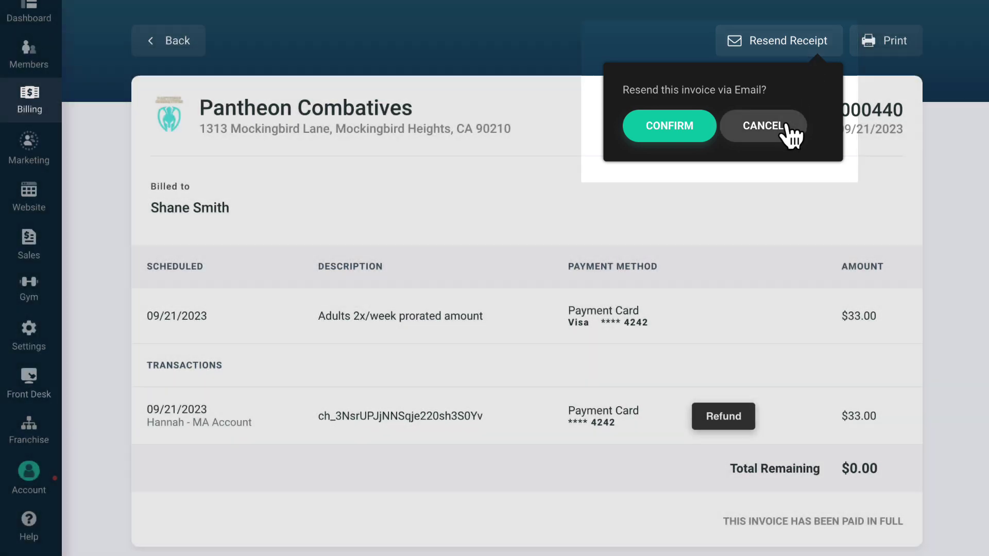
left_click(787, 127)
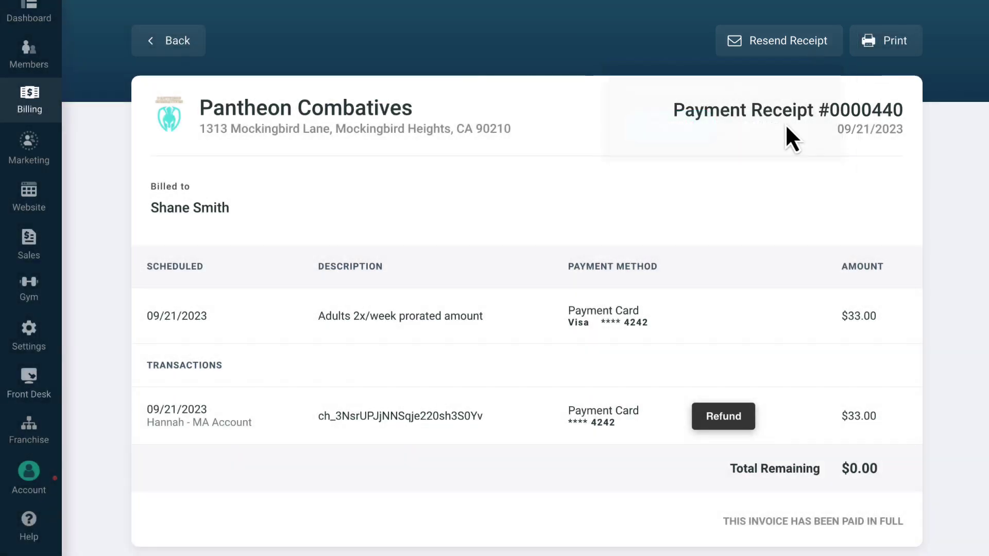
left_click(737, 417)
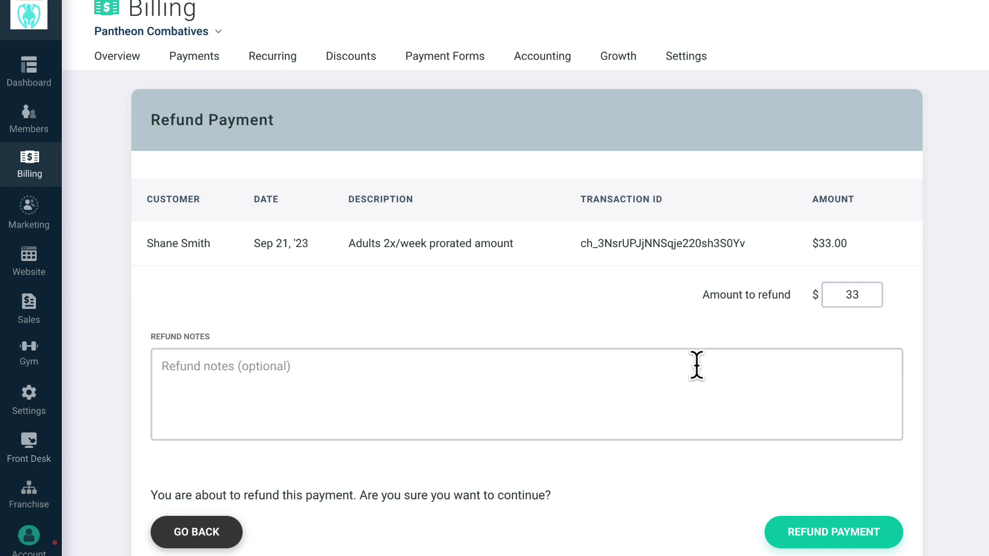
key("alt+Left")
key("alt+Left")
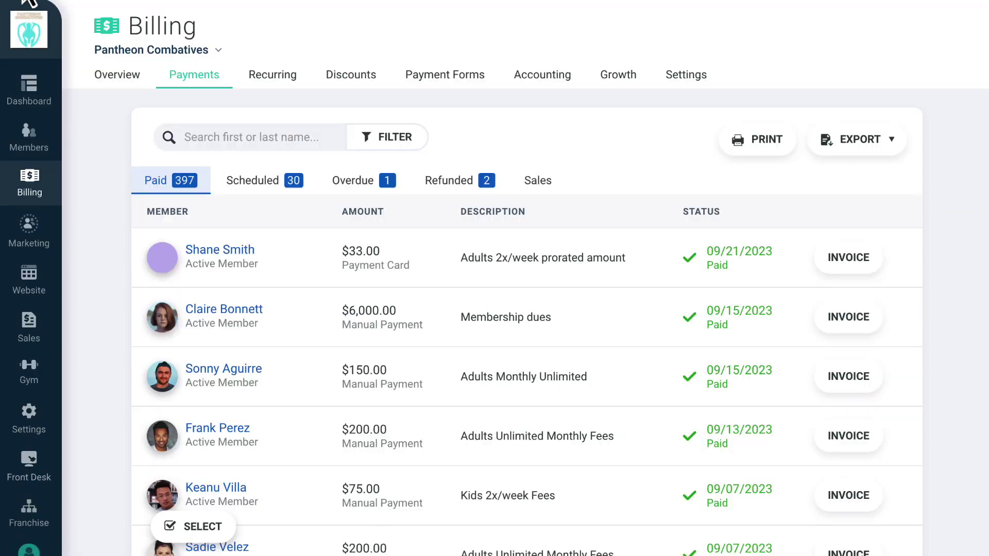
left_click(532, 190)
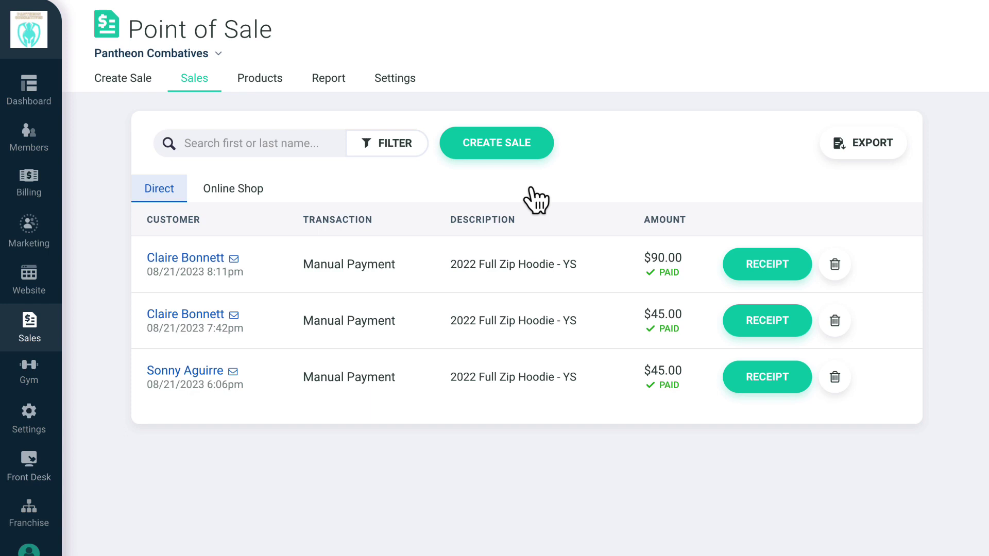
left_click(389, 147)
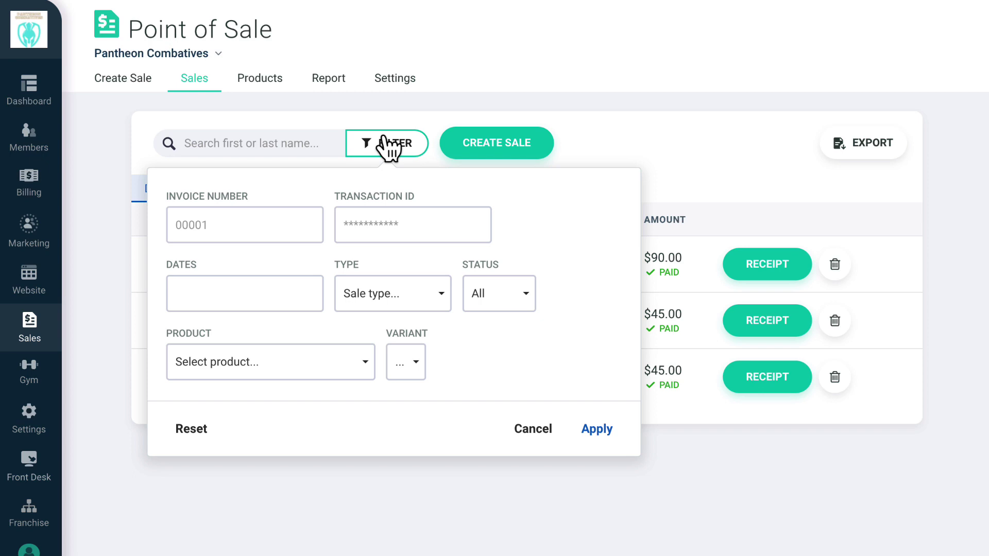
left_click(384, 139)
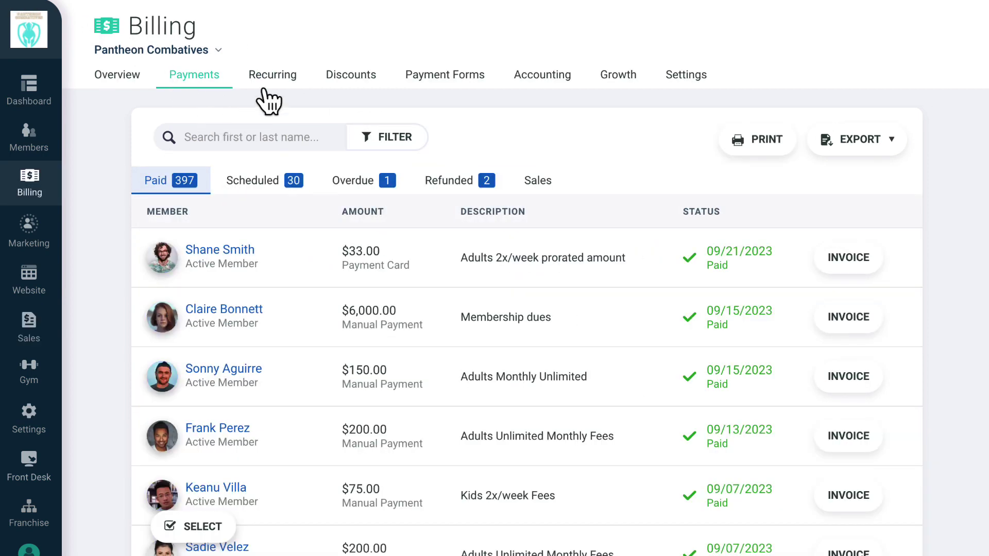
- In Recurring payments, check the filter, view stopped plans, then the 3 canceled plans
left_click(271, 82)
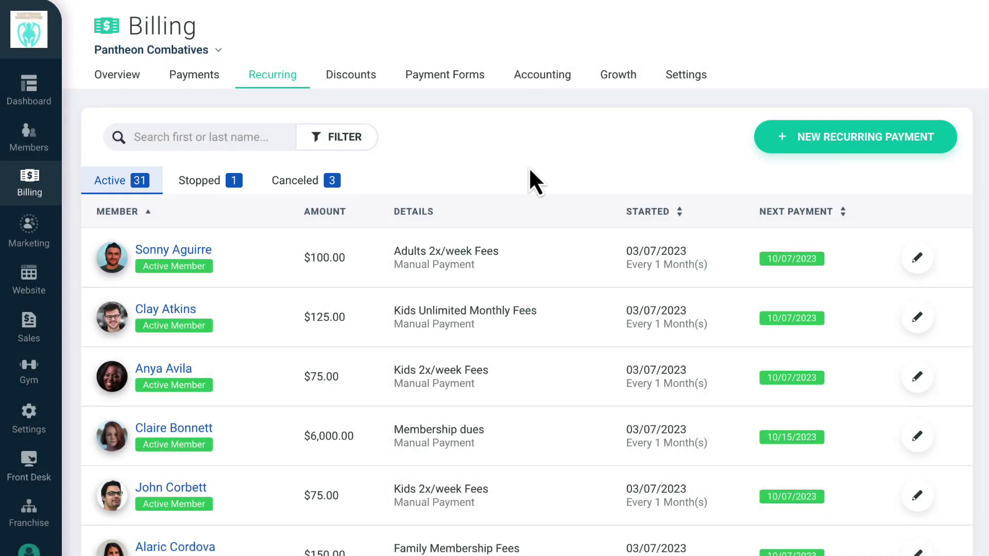
left_click(371, 145)
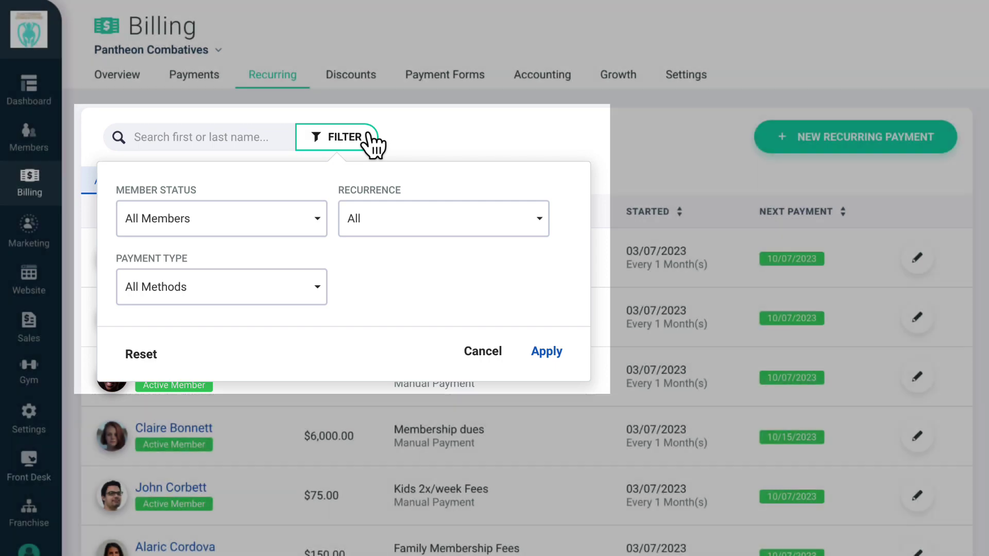
left_click(368, 143)
left_click(236, 176)
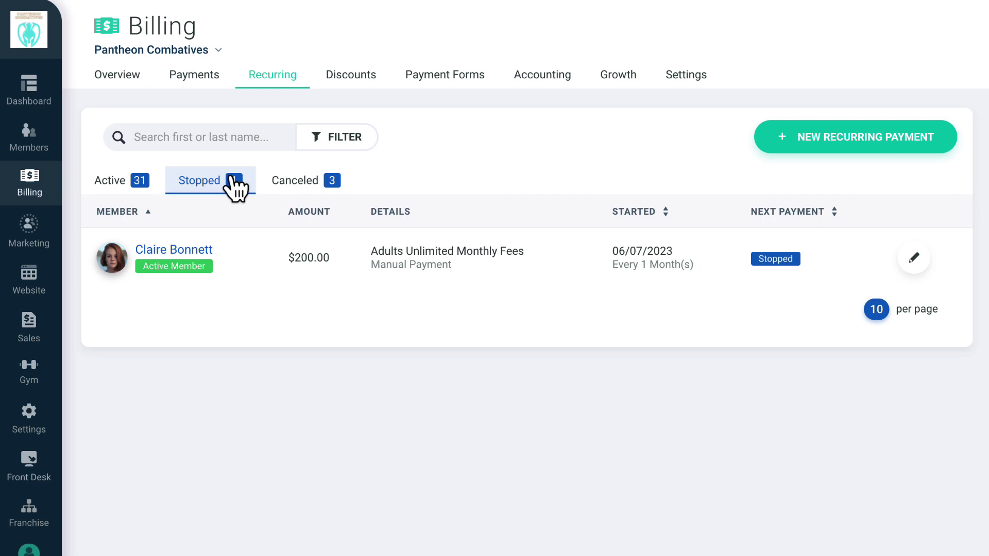
left_click(278, 181)
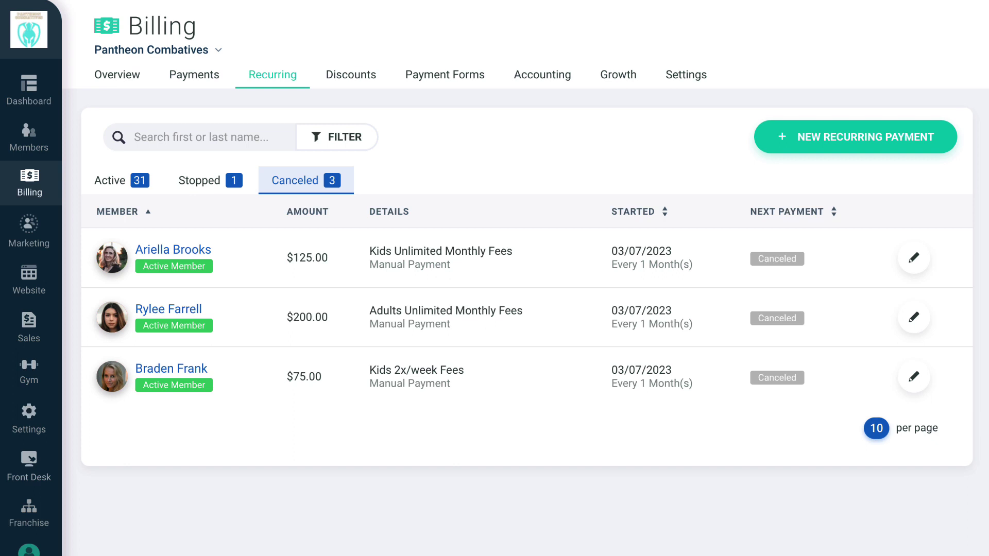
- Start a new recurring payment for the chosen member at $50
left_click(796, 134)
type("Ariel")
left_click(530, 182)
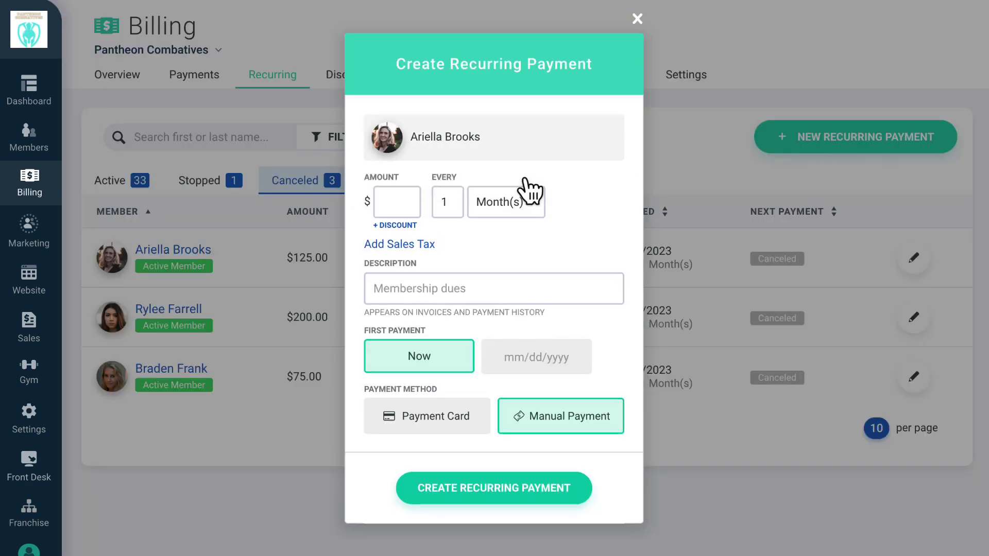
left_click(404, 201)
type("50")
- Add a 10% discount, describe it as Monthly Membership, create it, and view Discounts
left_click(400, 225)
type("10")
left_click(430, 339)
left_click(502, 407)
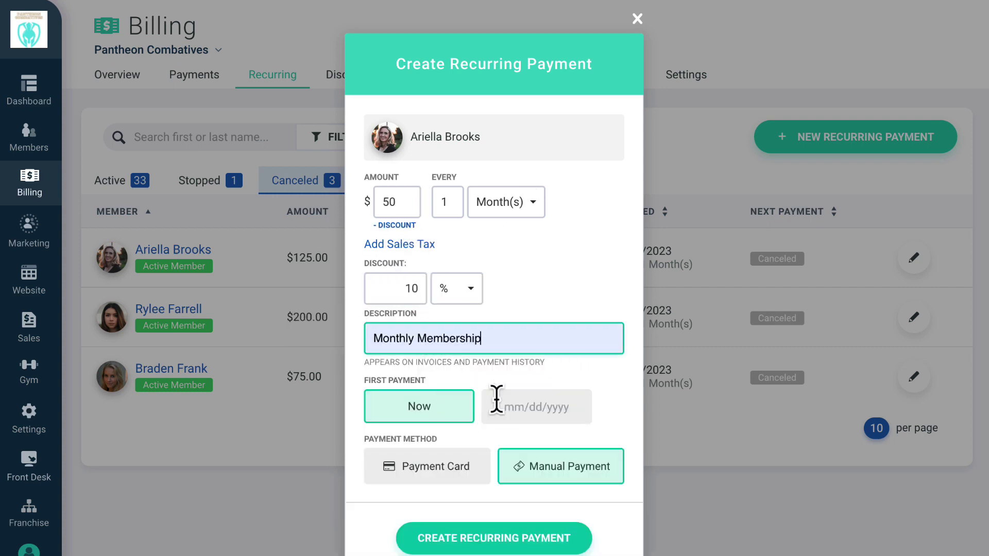
left_click(524, 539)
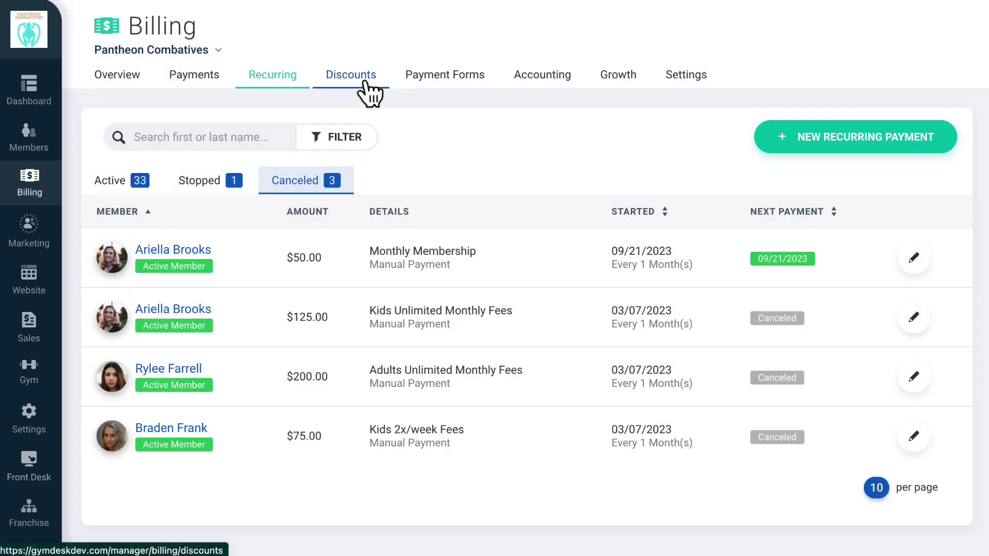
left_click(370, 90)
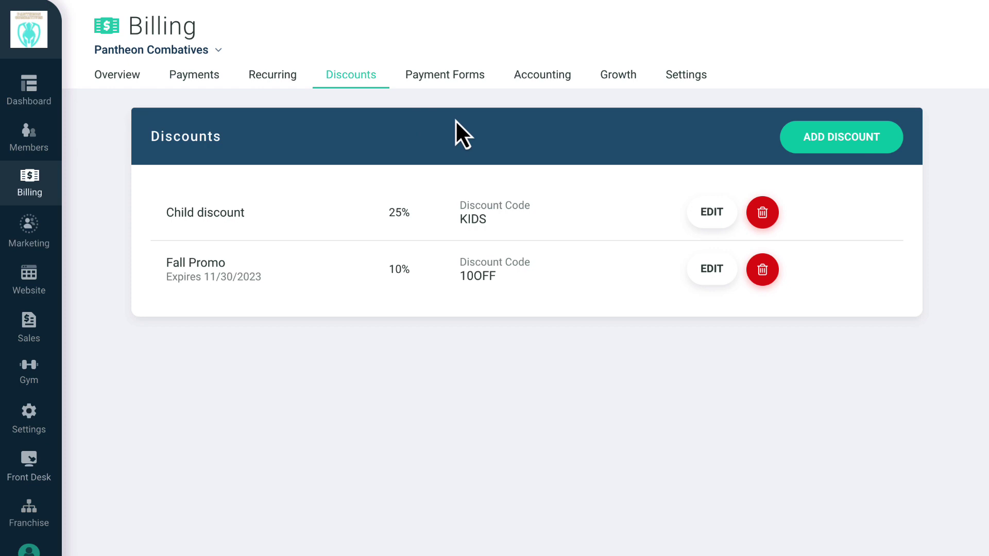
- Start a new discount titled 'New Member Promo' worth 10%
left_click(808, 138)
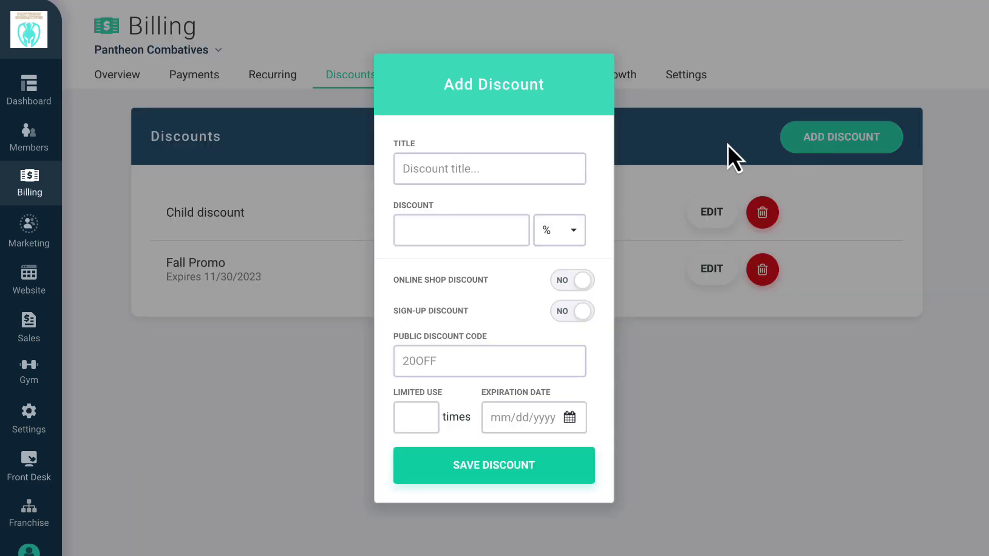
left_click(539, 155)
type("New Member prom")
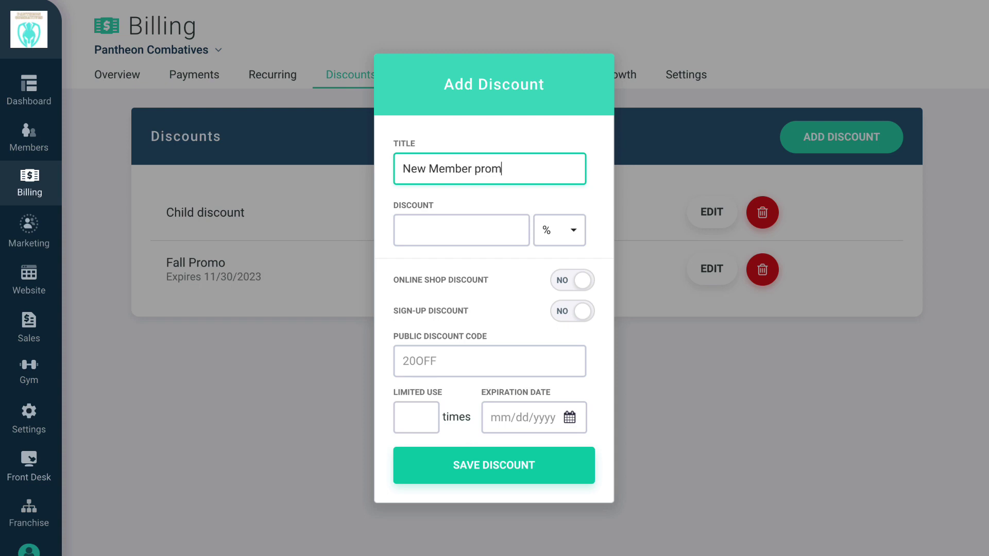
key("BackSpace")
key("BackSpace")
key("BackSpace")
key("BackSpace")
type("Promo")
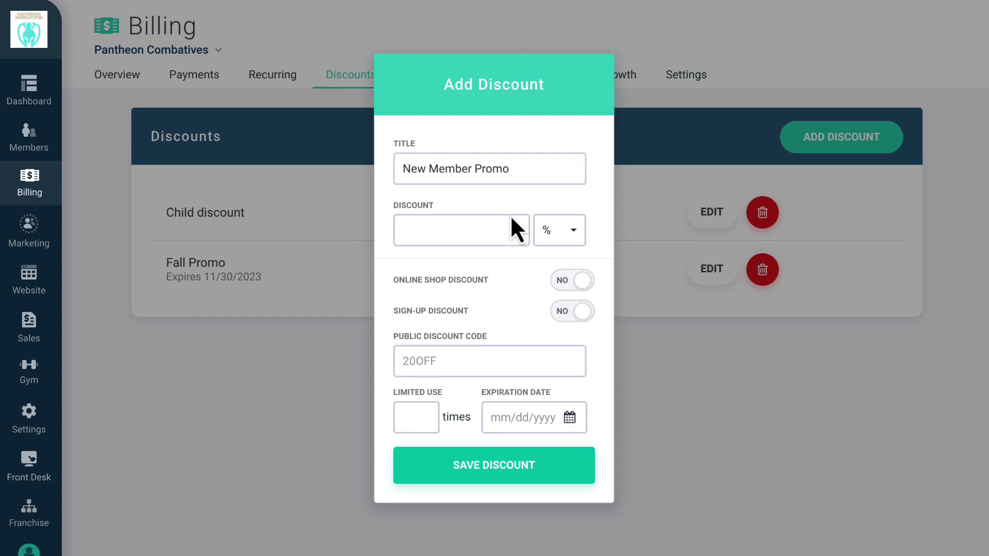
left_click(504, 222)
type("10")
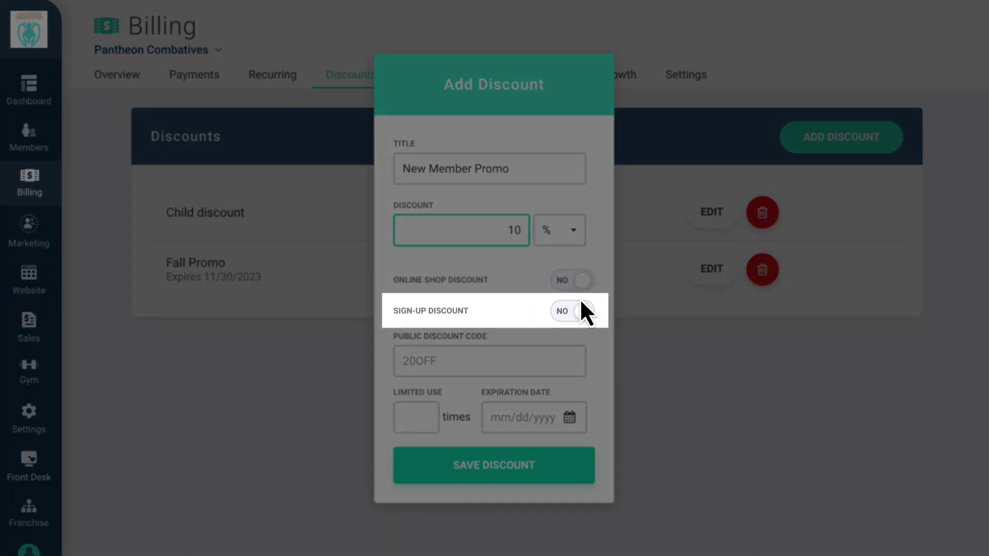
- Make it a sign-up discount for the first payment only, limited to 20 uses, and save
left_click(581, 311)
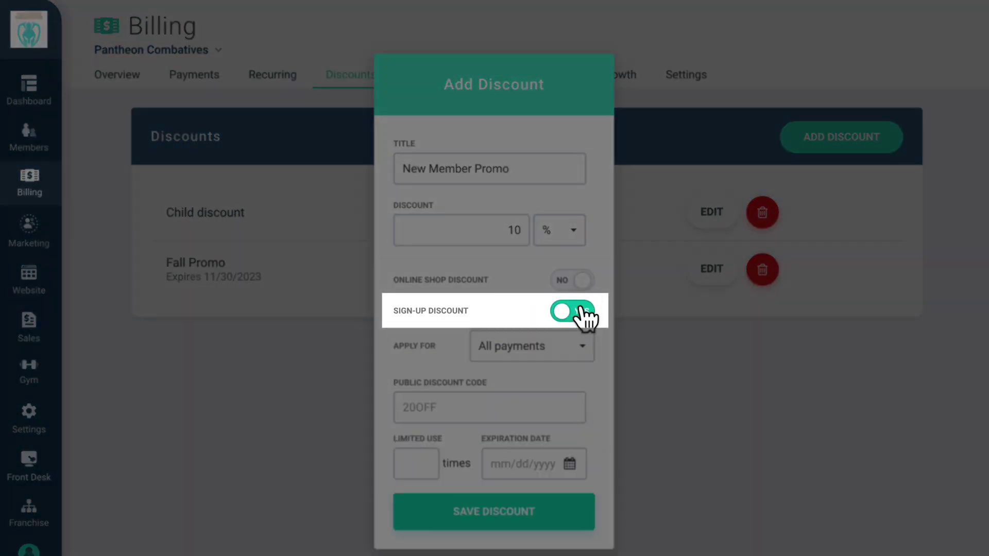
left_click(542, 351)
left_click(547, 366)
left_click(419, 464)
type("20")
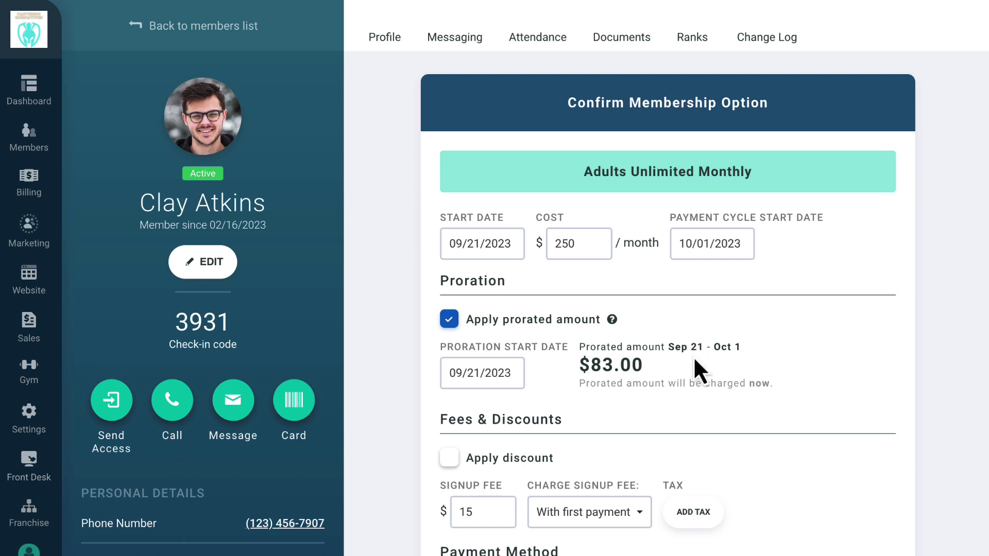
left_click(455, 459)
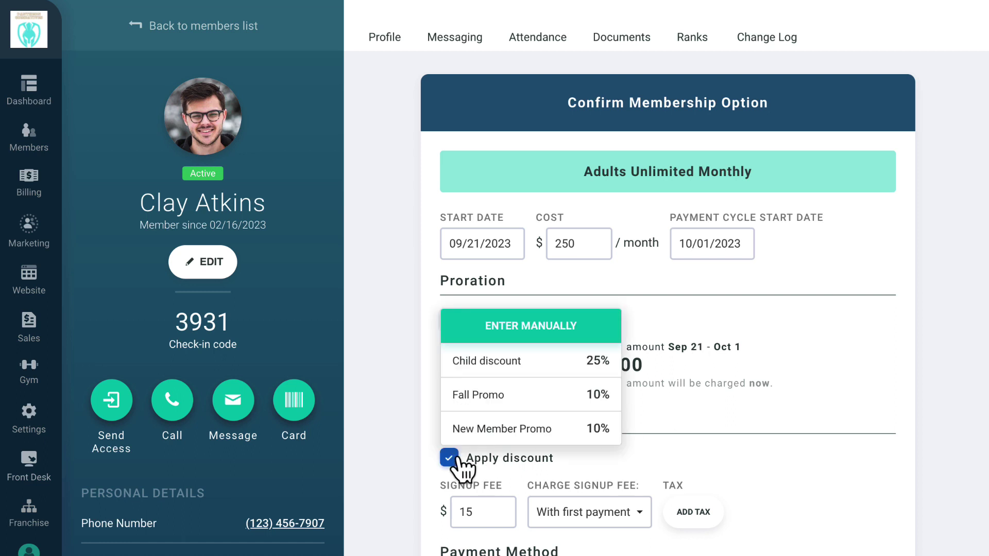
left_click(538, 394)
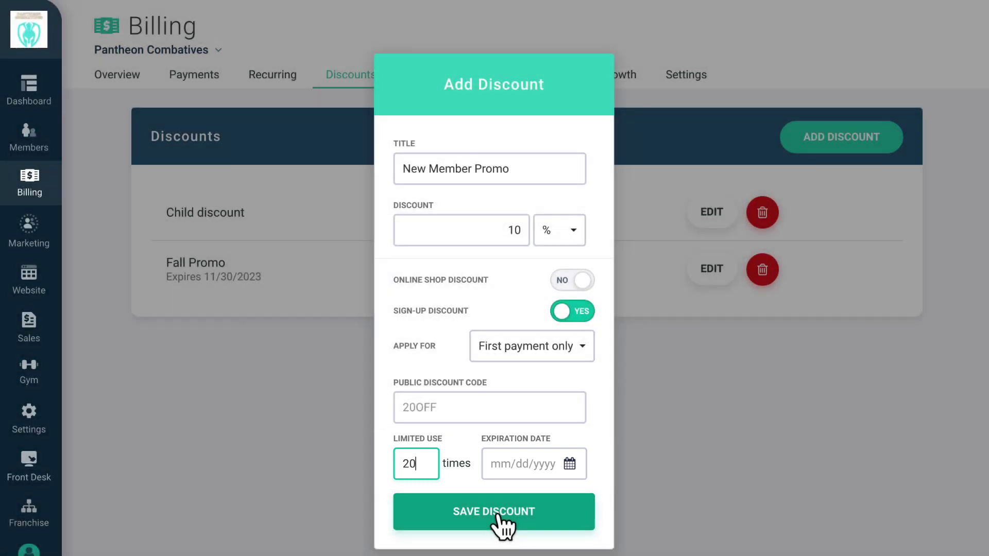
left_click(496, 516)
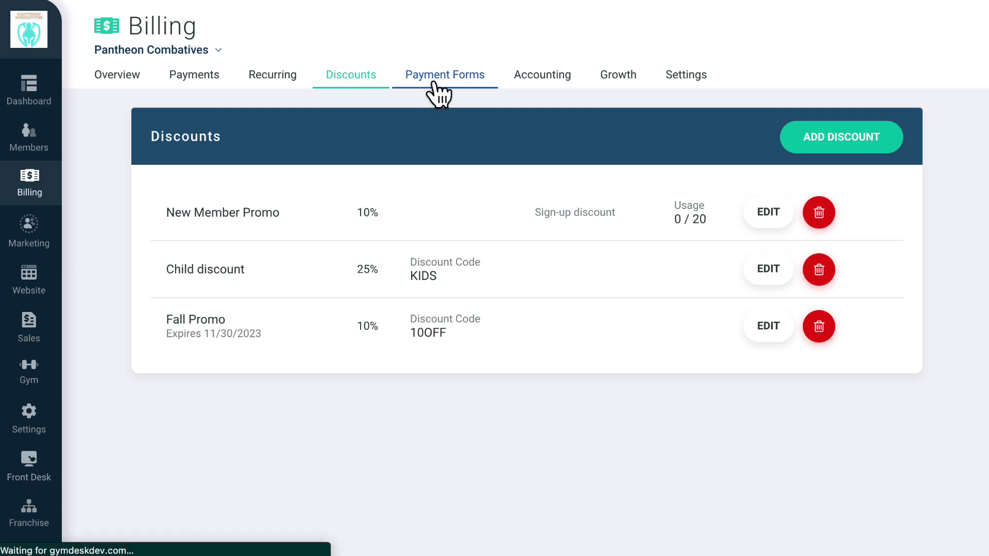
- Open Payment Forms and scroll through a blank new payment form editor
left_click(434, 84)
left_click(572, 276)
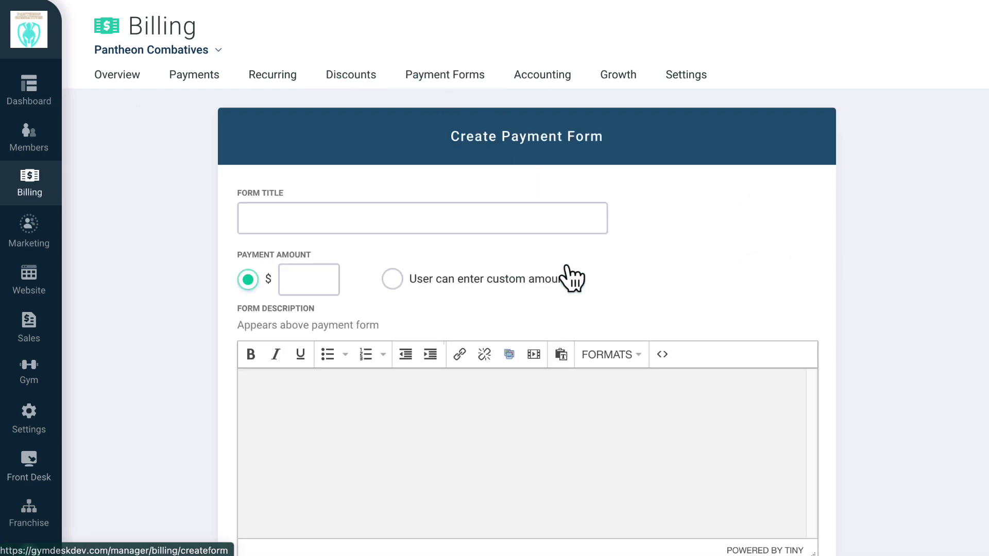
scroll(571, 279, "down", 3)
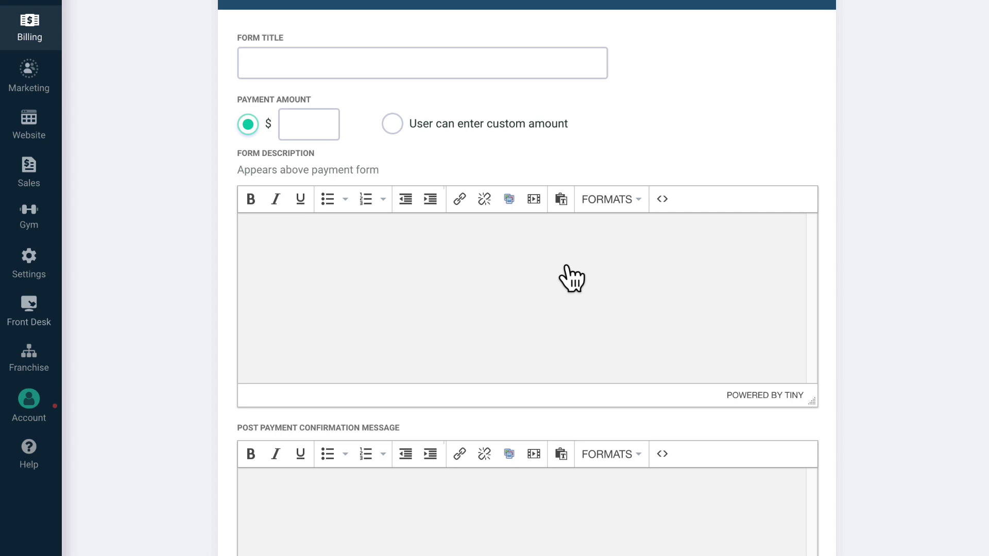
scroll(571, 278, "down", 3)
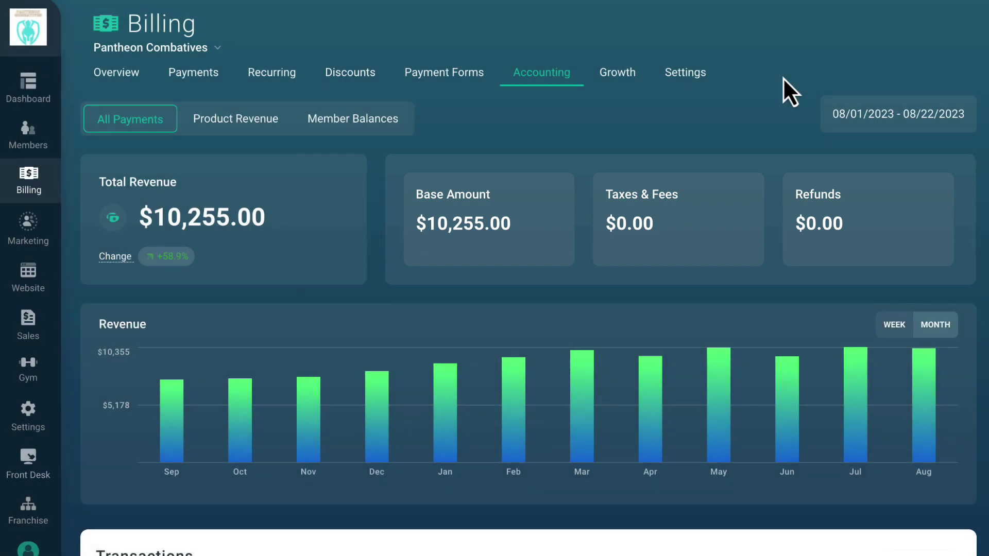
- Check the report's date range choices and scroll through the accounting transactions
left_click(889, 114)
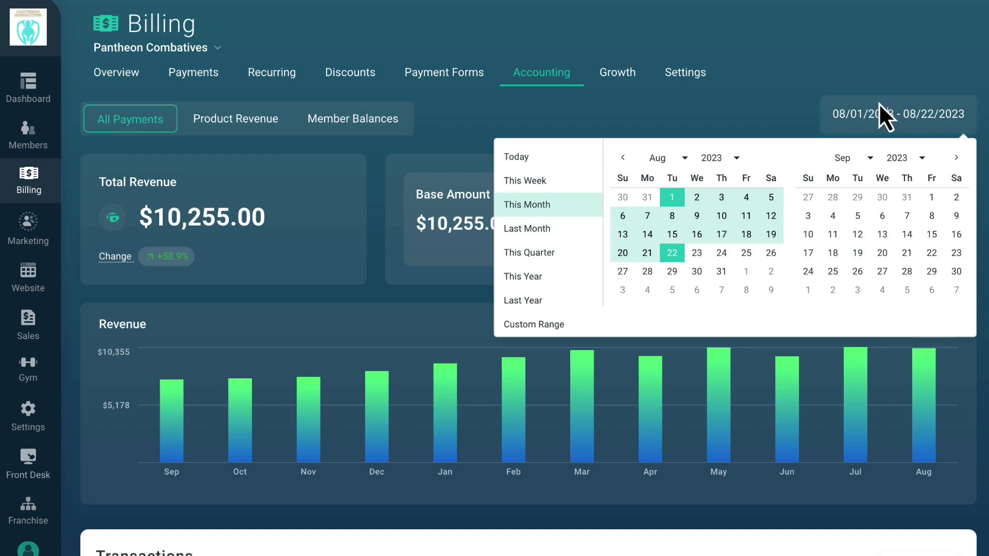
left_click(826, 67)
scroll(826, 67, "down", 5)
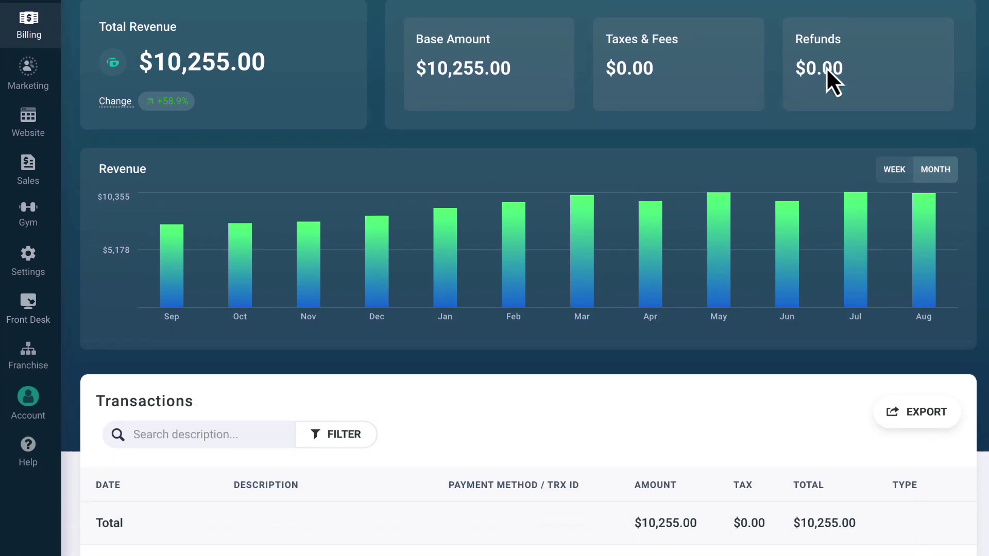
scroll(826, 67, "down", 3)
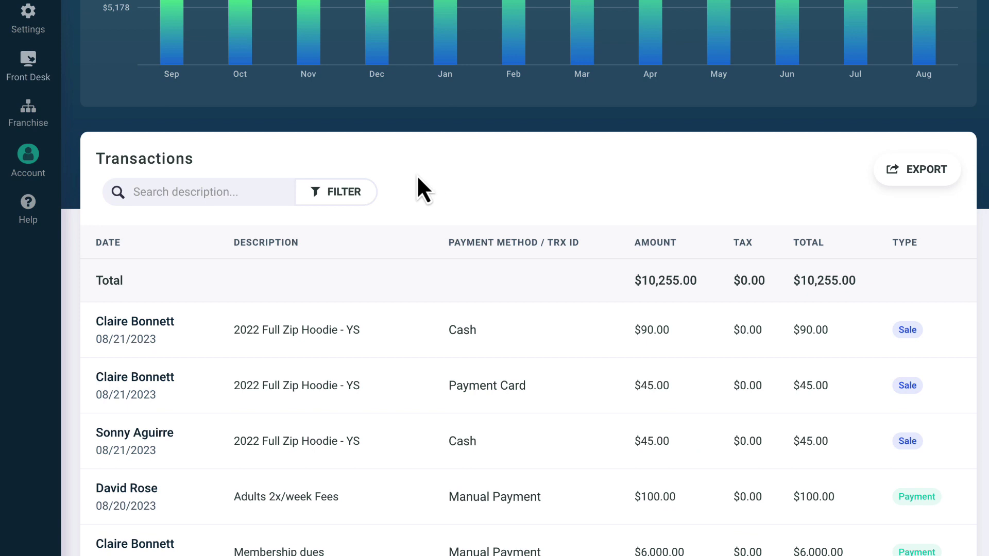
- Filter transactions to Product Sales from 07/01/2023 to 08/22/2023
left_click(344, 193)
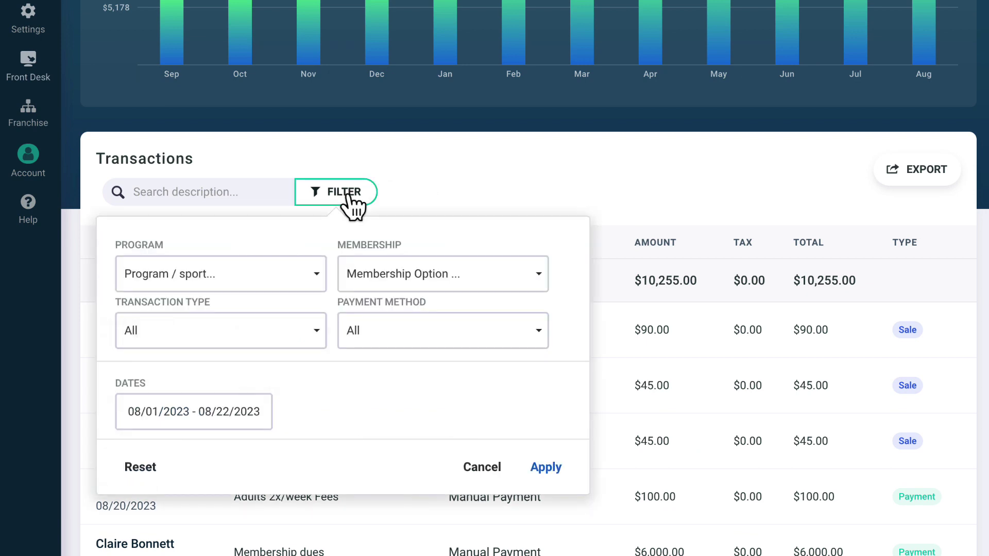
left_click(297, 342)
left_click(289, 373)
left_click(413, 284)
left_click(412, 283)
left_click(230, 400)
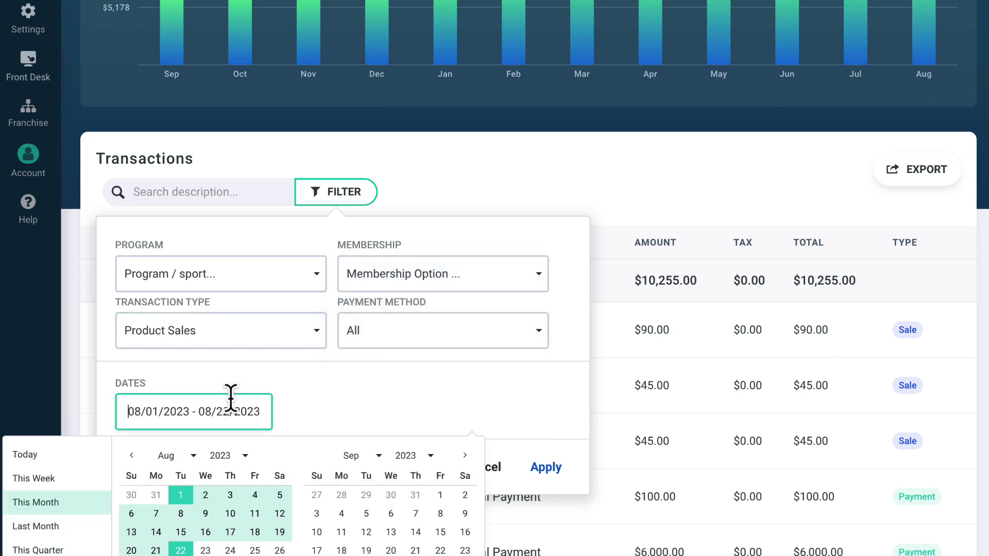
left_click(43, 531)
left_click(569, 468)
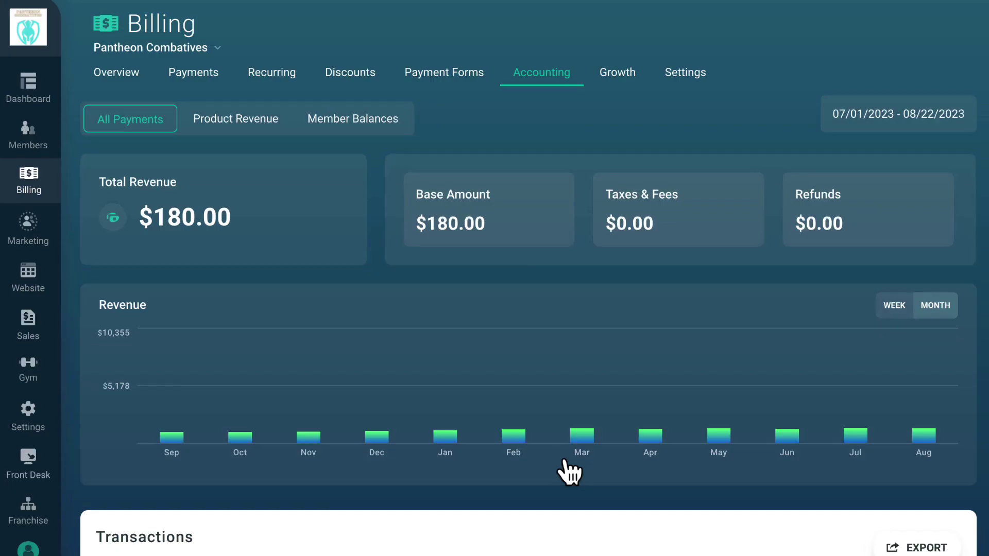
scroll(569, 471, "down", 4)
scroll(568, 471, "down", 2)
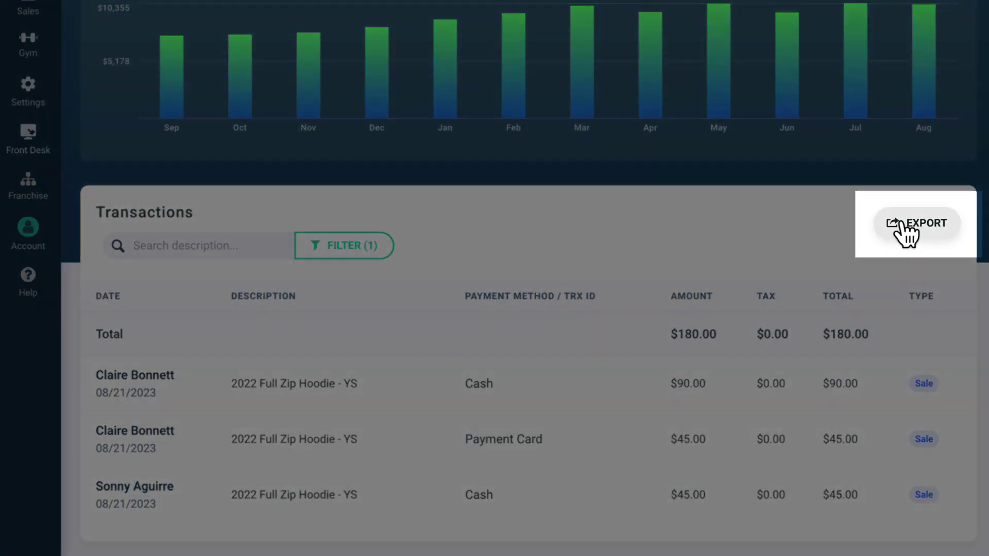
left_click(910, 228)
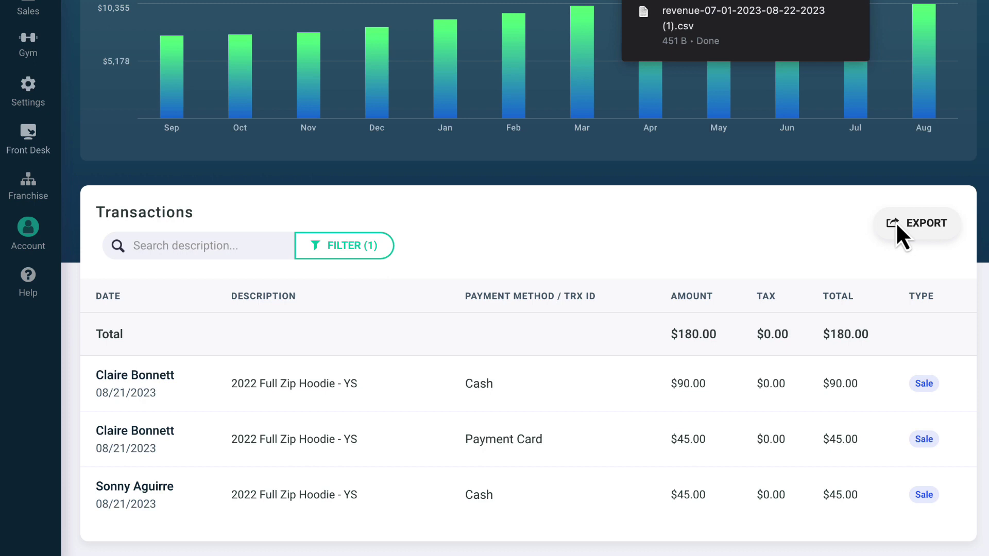
scroll(828, 224, "up", 5)
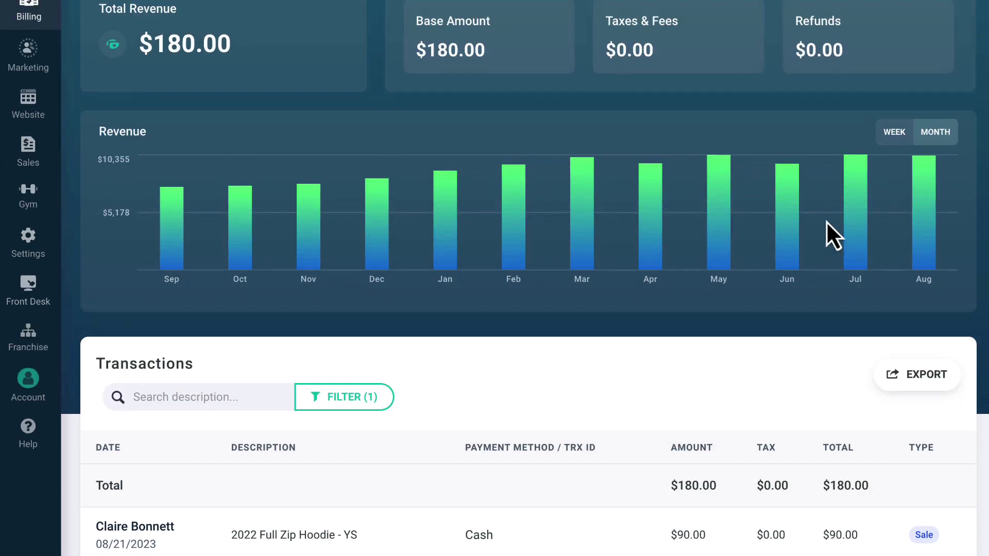
scroll(826, 221, "up", 1)
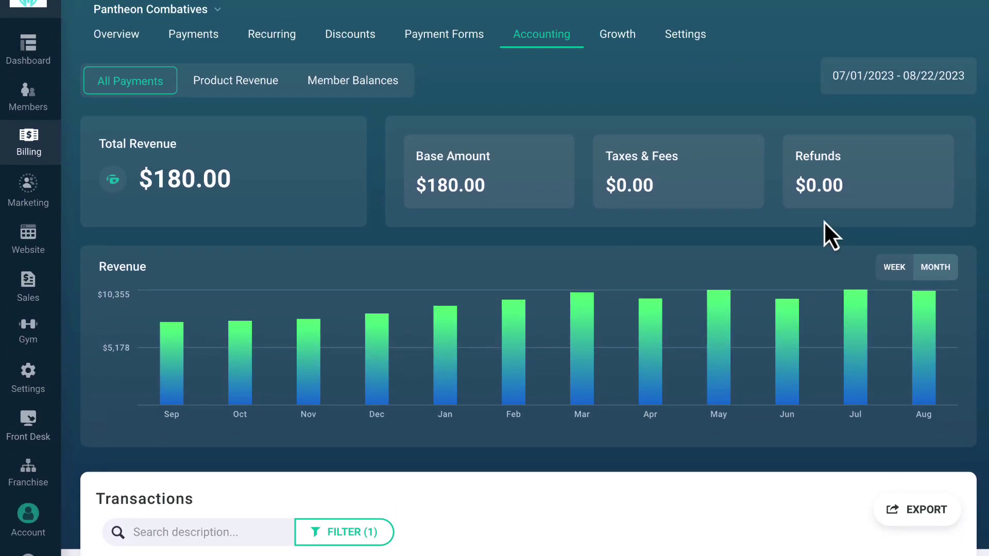
left_click(245, 94)
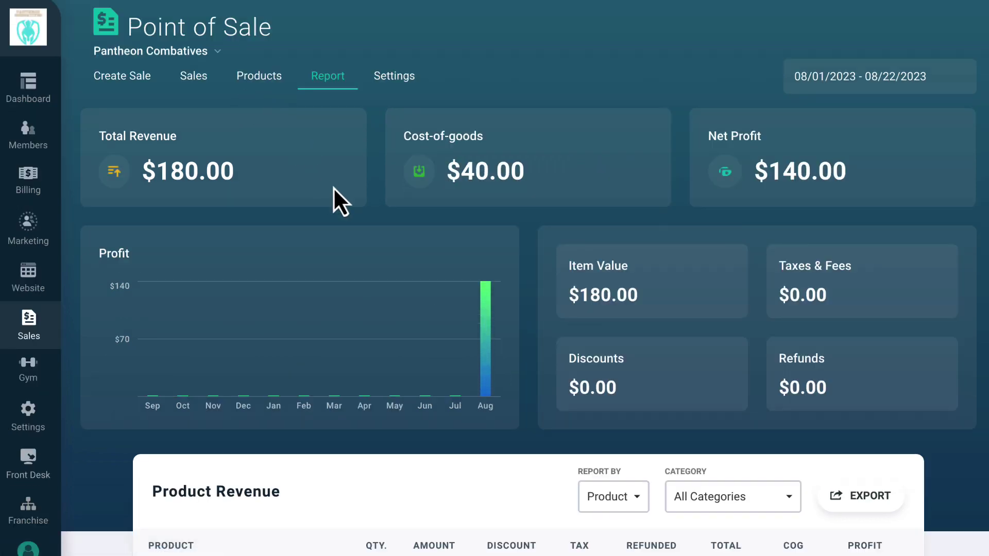
scroll(333, 196, "down", 2)
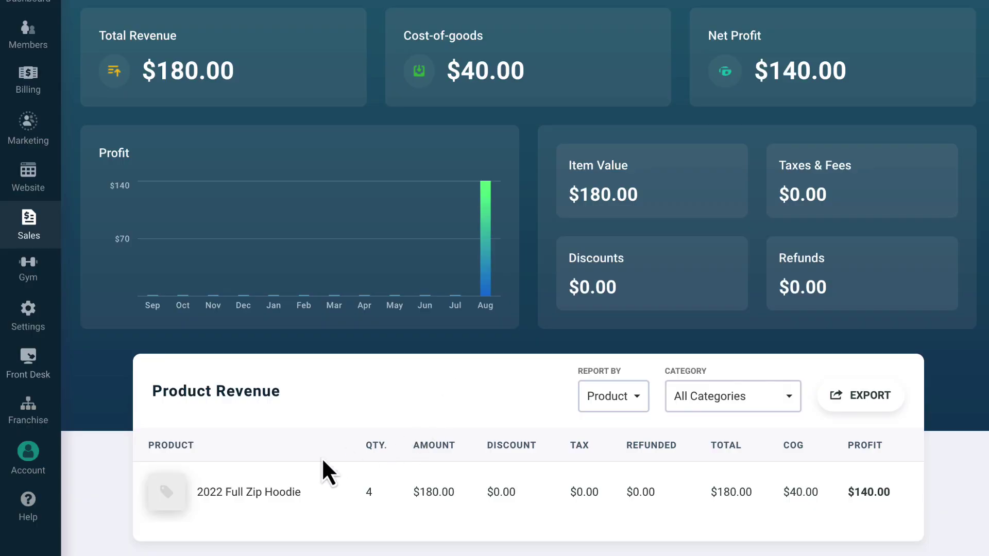
left_click(249, 494)
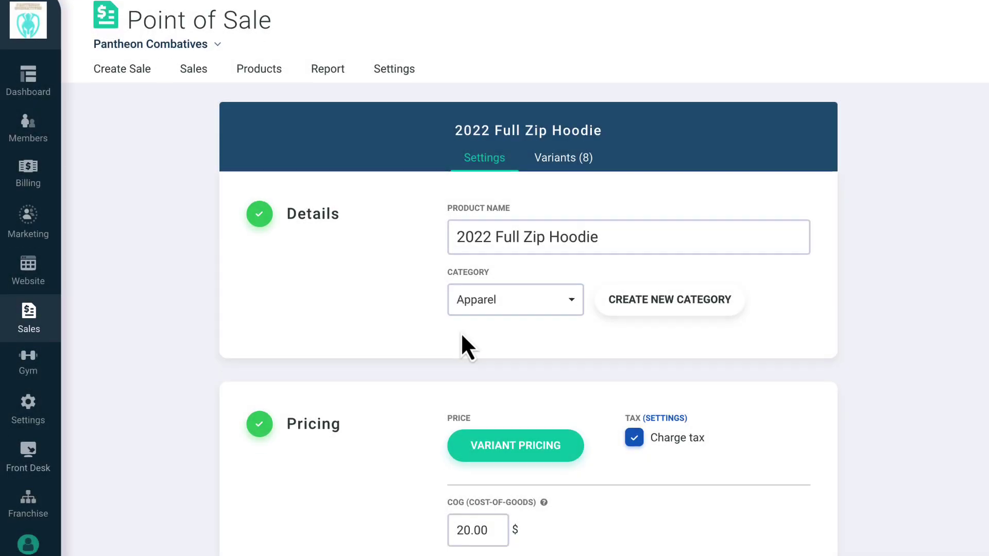
scroll(460, 333, "down", 2)
scroll(461, 332, "down", 1)
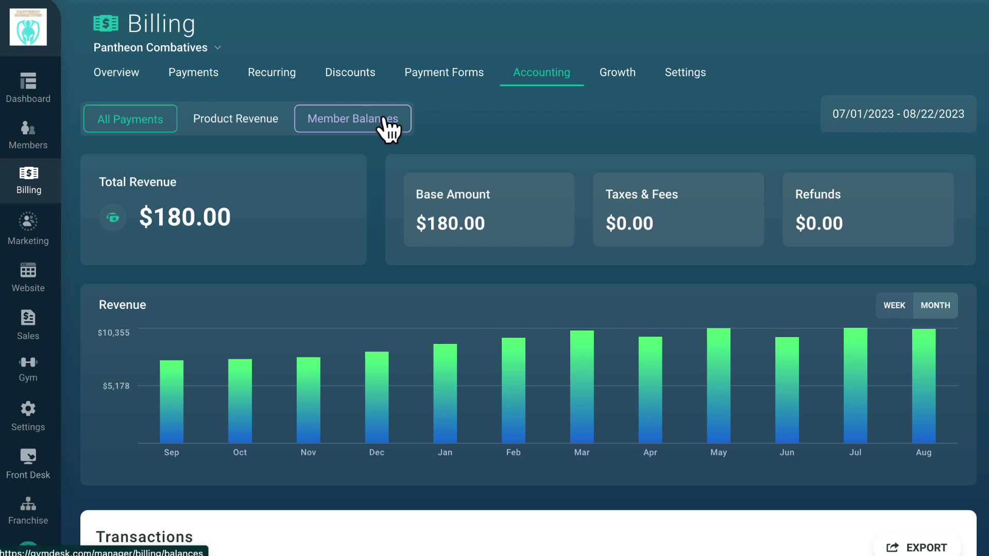
- From Member Balances, open the member owing $50 and change their balance to $25
left_click(386, 128)
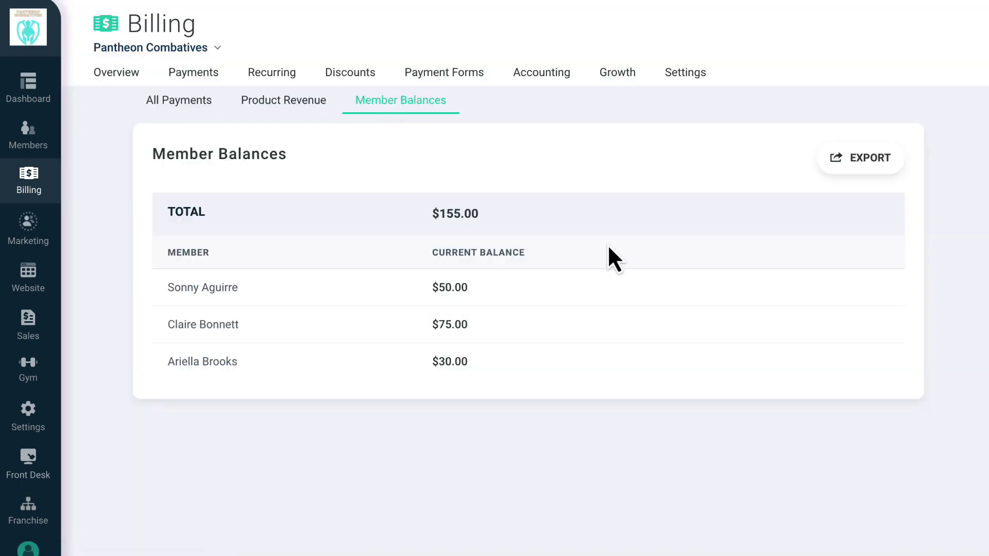
left_click(196, 295)
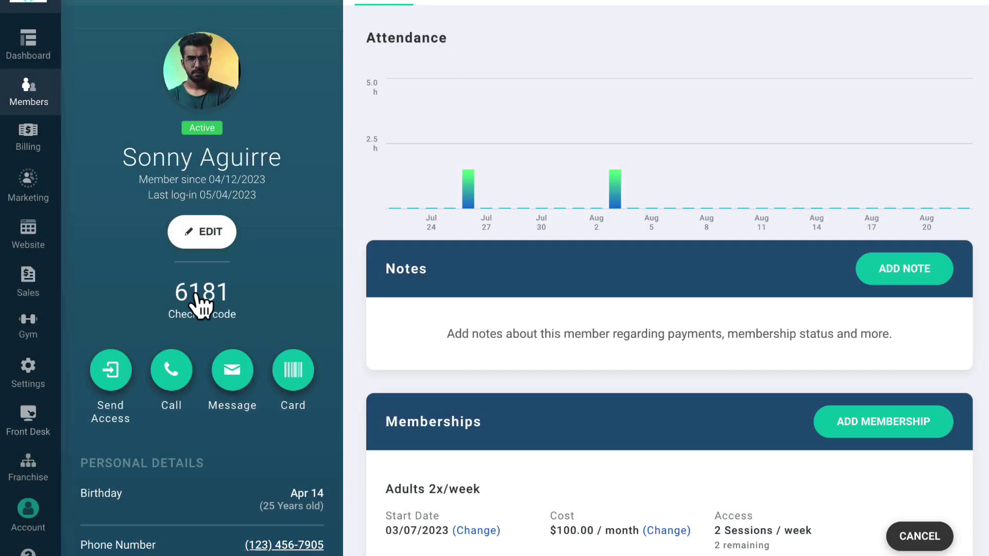
scroll(200, 305, "down", 5)
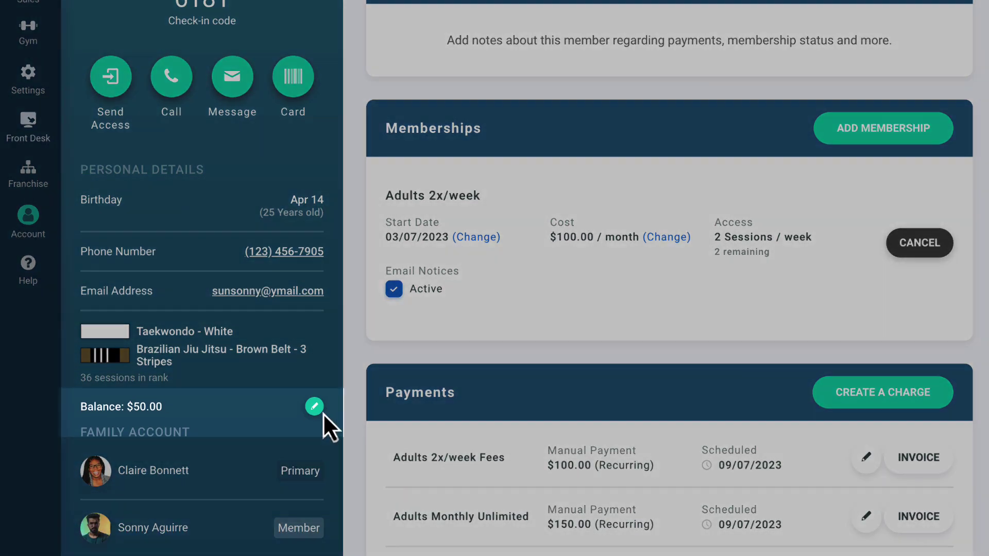
left_click(314, 406)
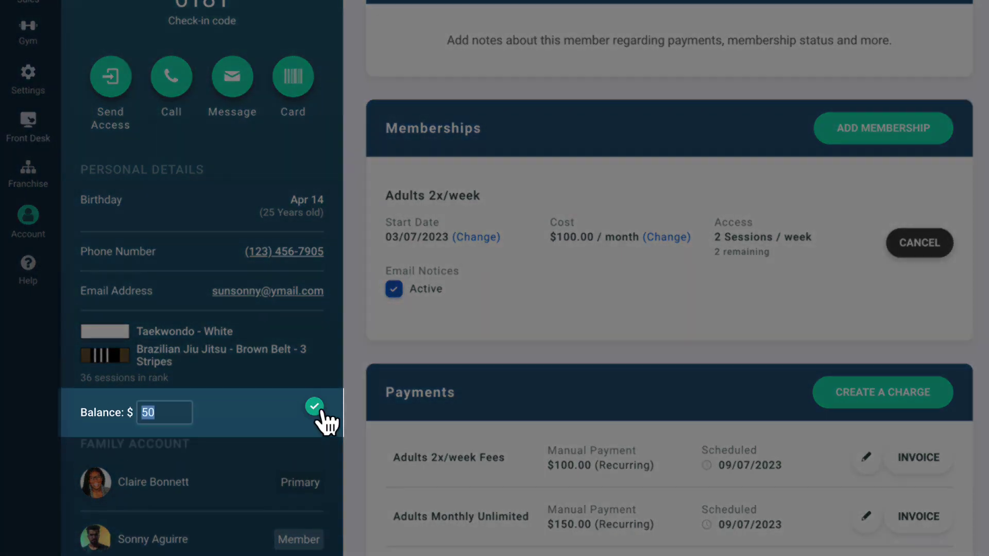
type("25")
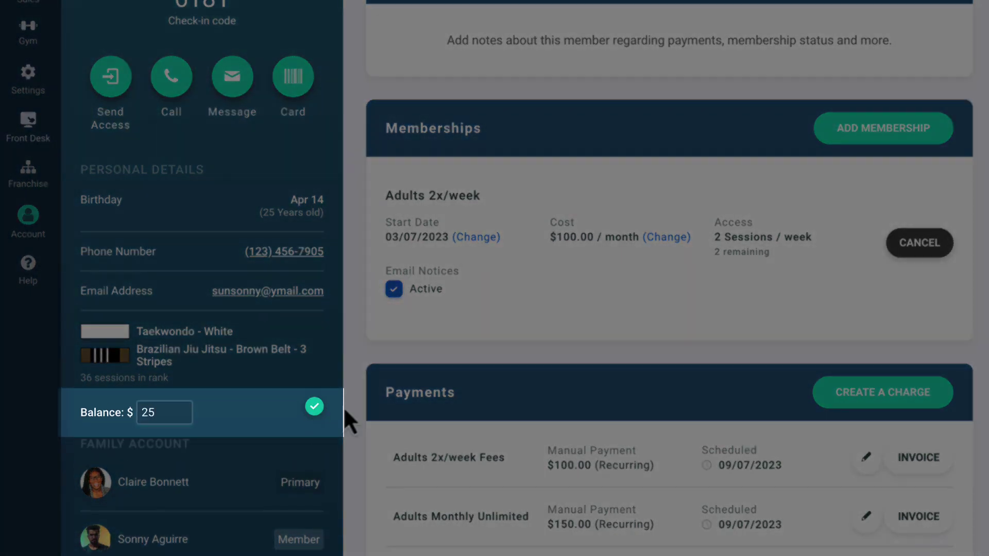
left_click(315, 408)
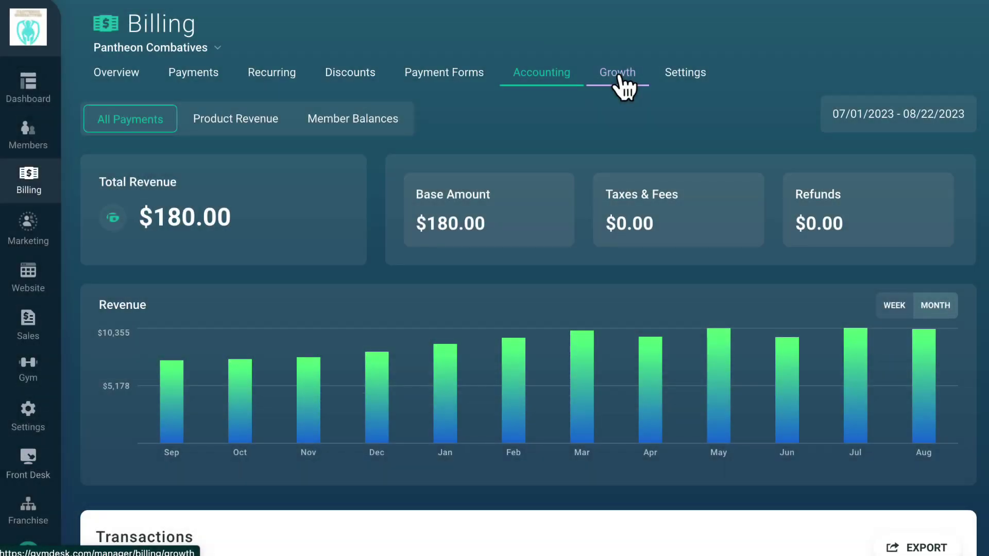
- Switch Growth to the end-of-year projection and review the Revenue Growth table
left_click(618, 76)
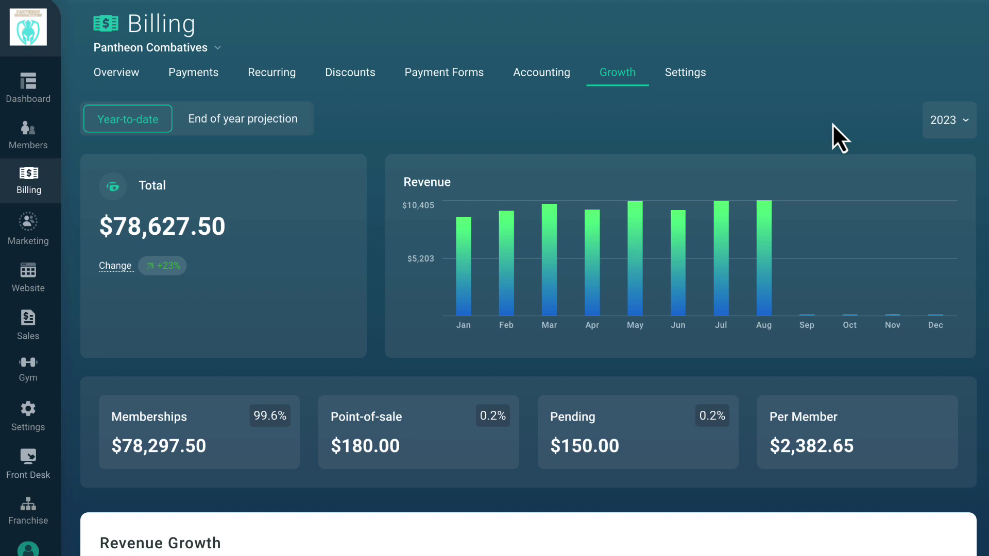
left_click(272, 119)
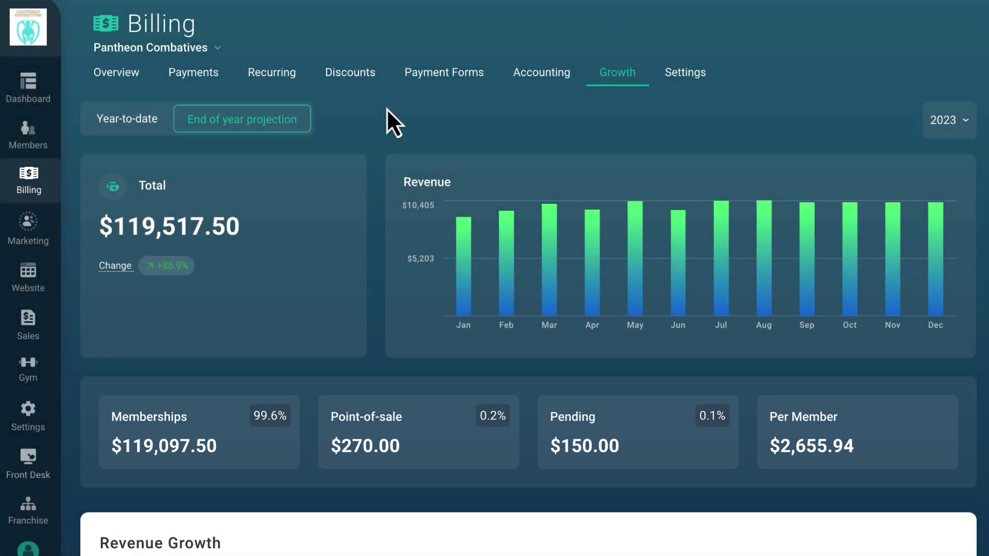
scroll(387, 108, "down", 4)
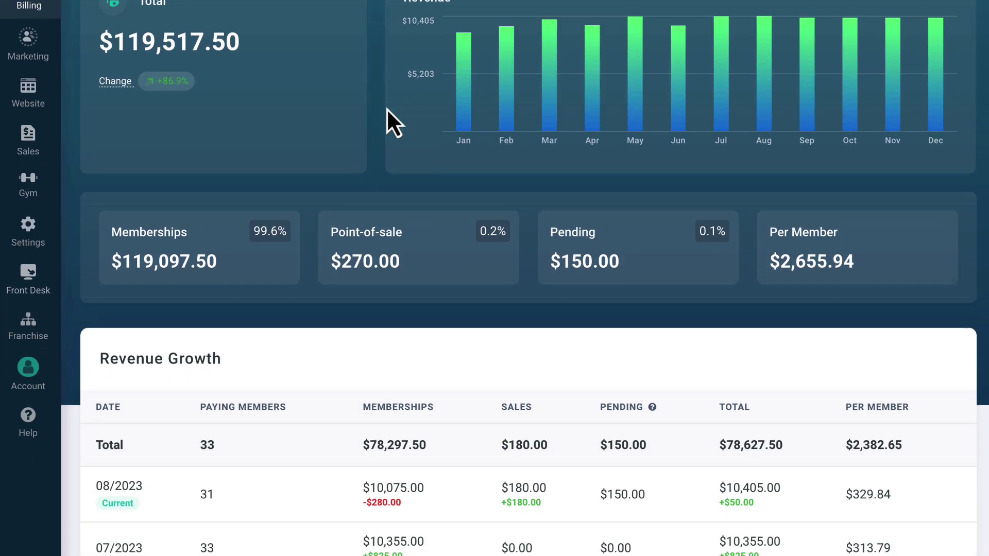
scroll(388, 110, "down", 6)
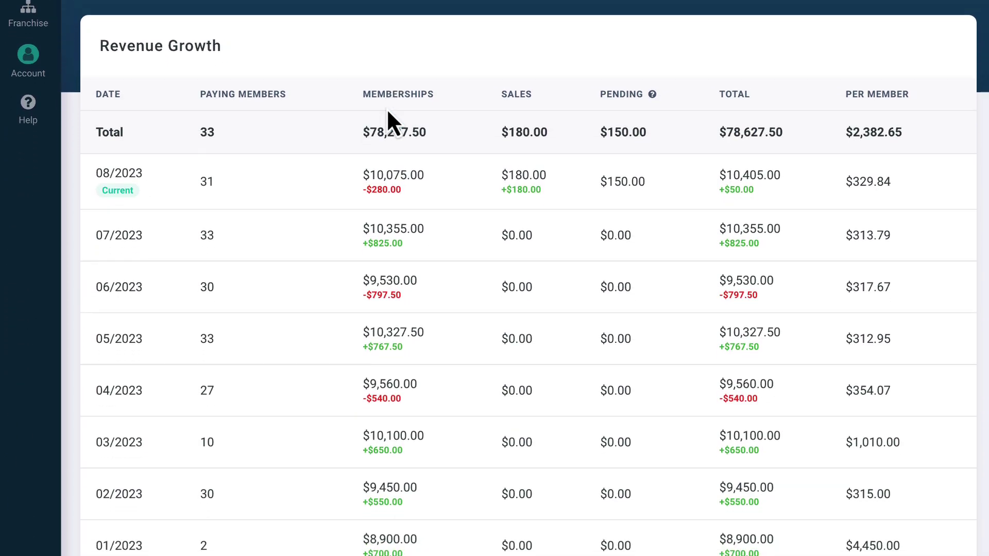
scroll(387, 111, "down", 1)
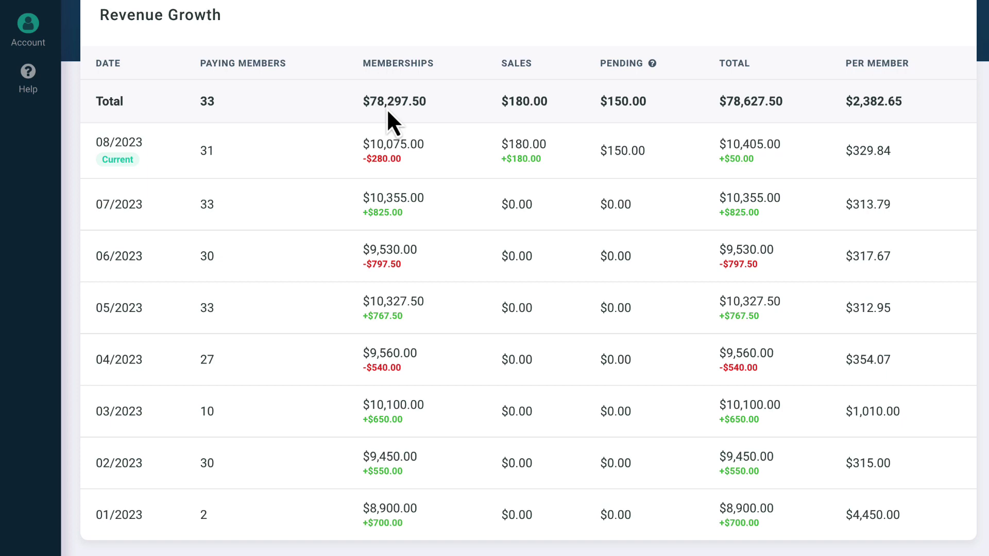
scroll(386, 108, "up", 10)
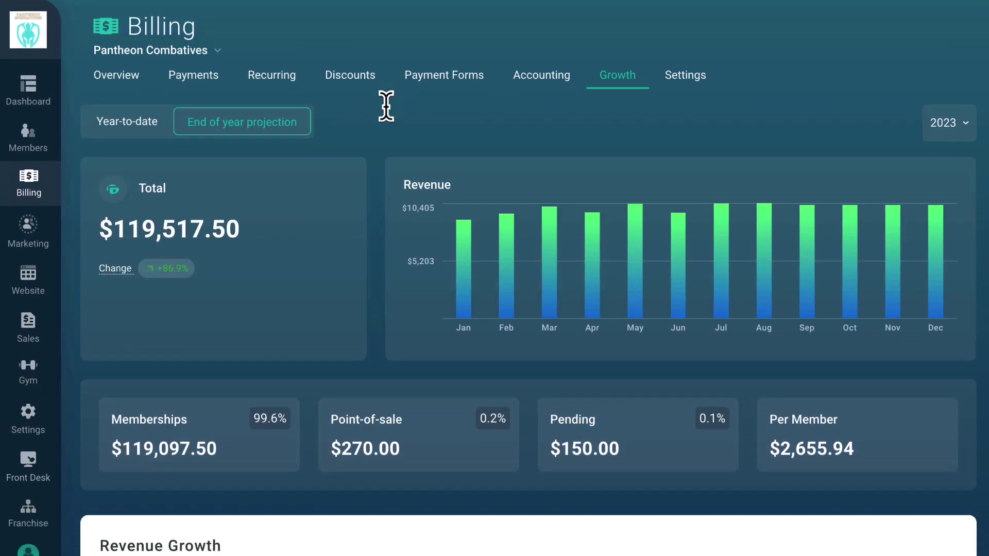
- Open Billing Settings and keep United States Dollar as the currency
left_click(682, 75)
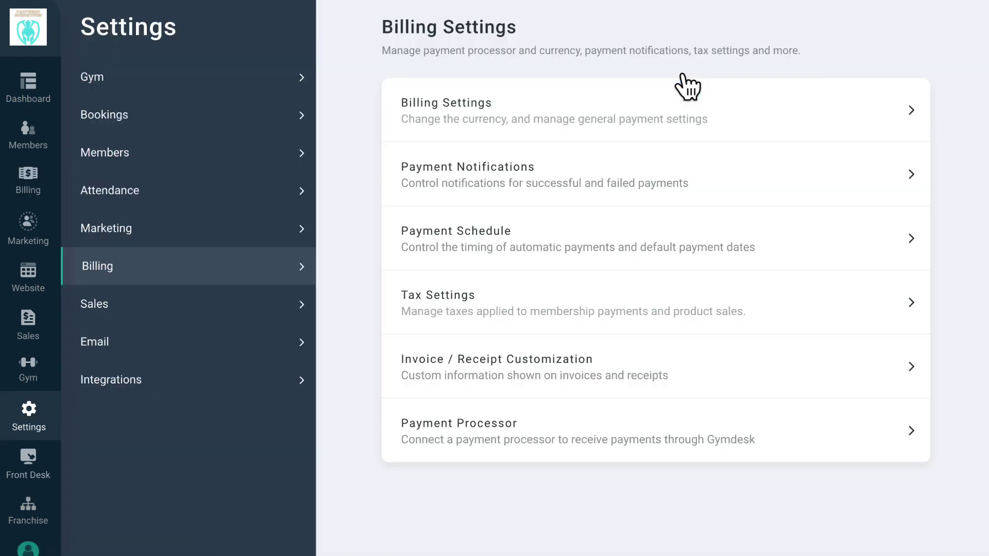
left_click(653, 117)
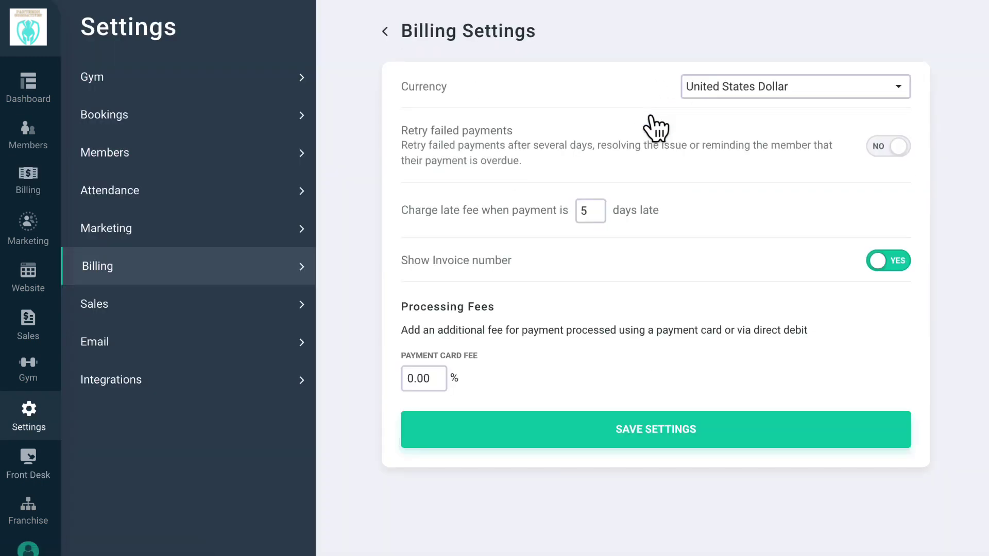
left_click(768, 88)
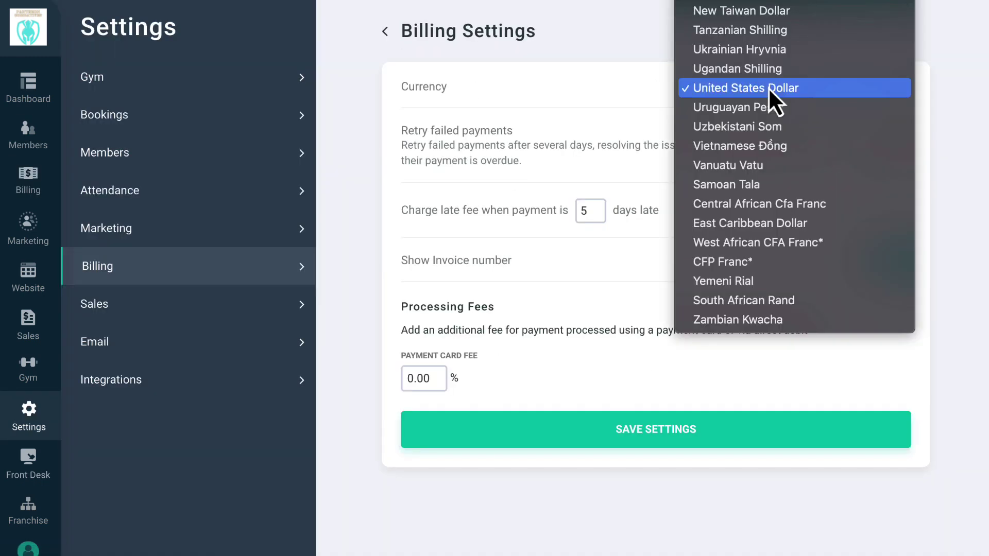
left_click(710, 87)
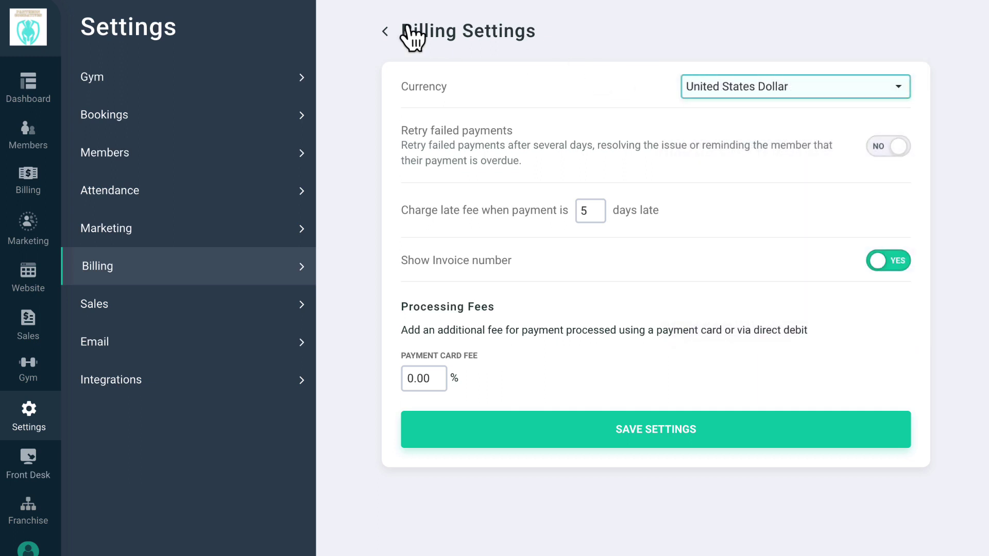
- Look over Payment Notifications, then view Payment Schedule settings (autopay 6:00am, payment day 1st)
left_click(385, 31)
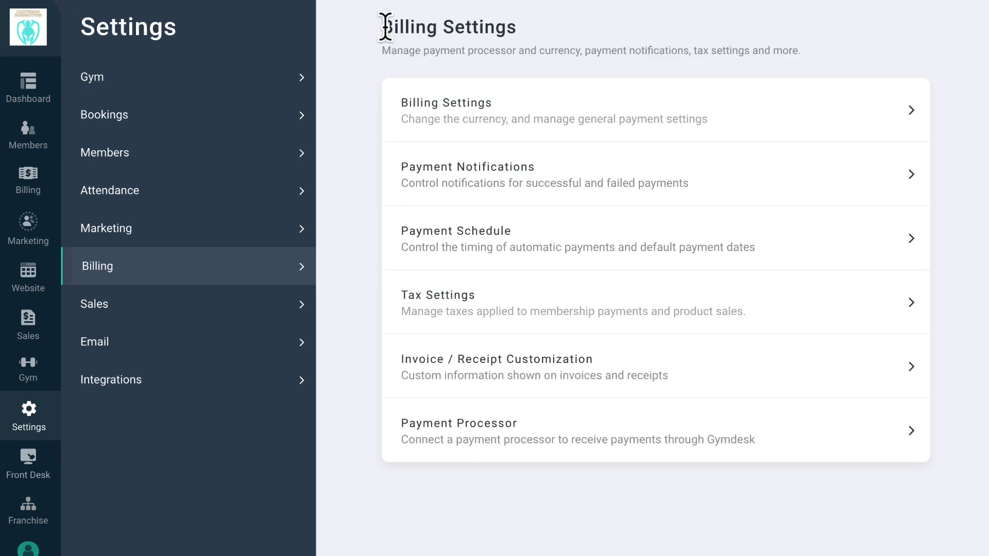
left_click(456, 180)
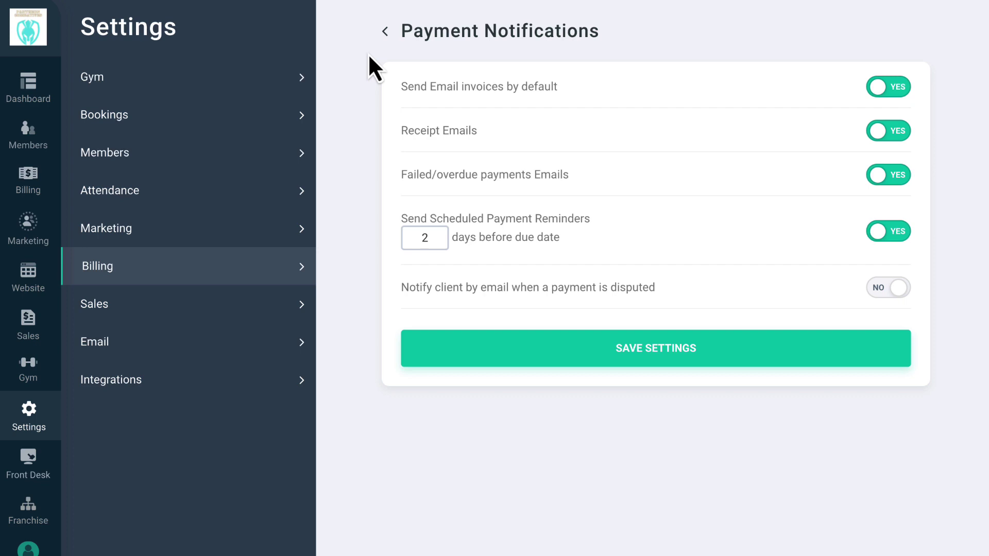
left_click(384, 32)
left_click(479, 235)
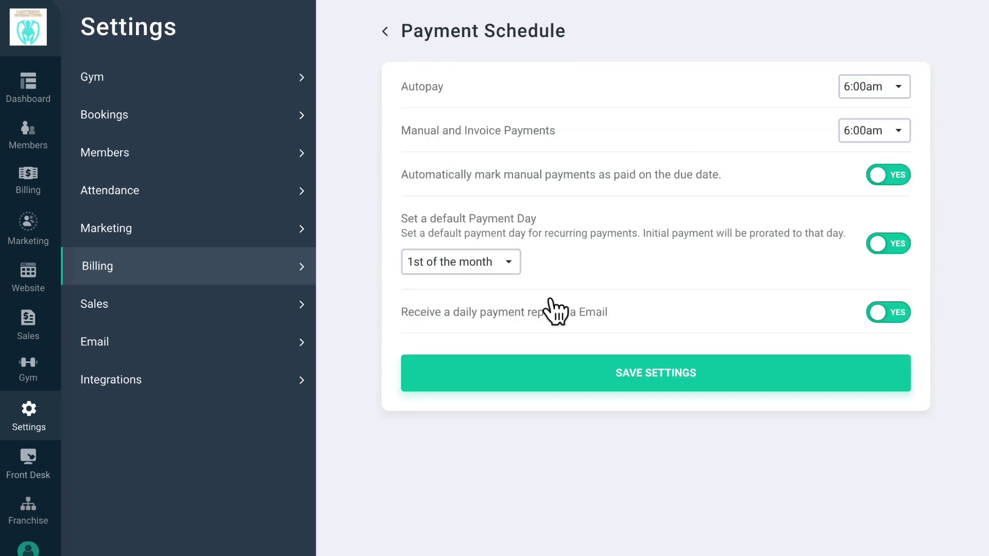
- Leave the default payment day set to the 1st of the month
left_click(485, 262)
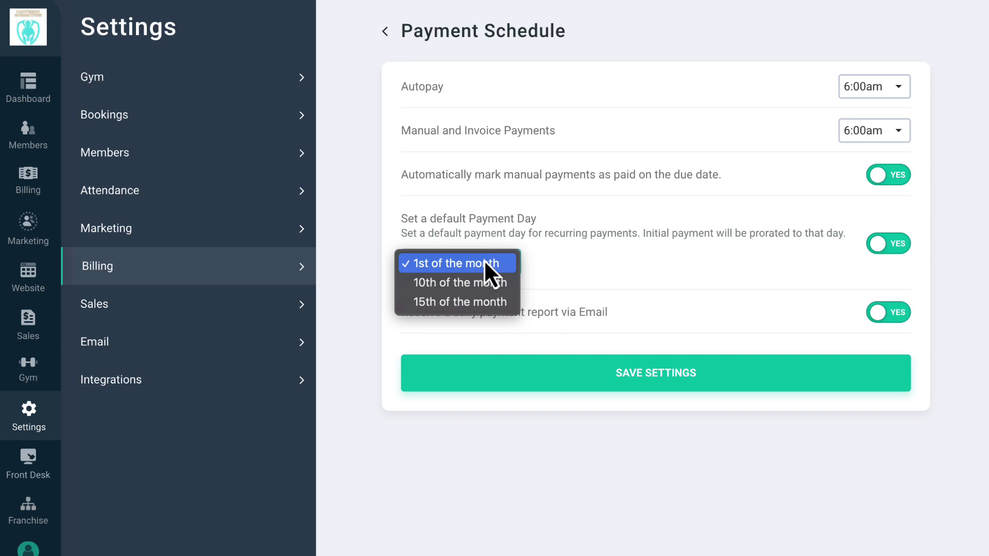
left_click(484, 263)
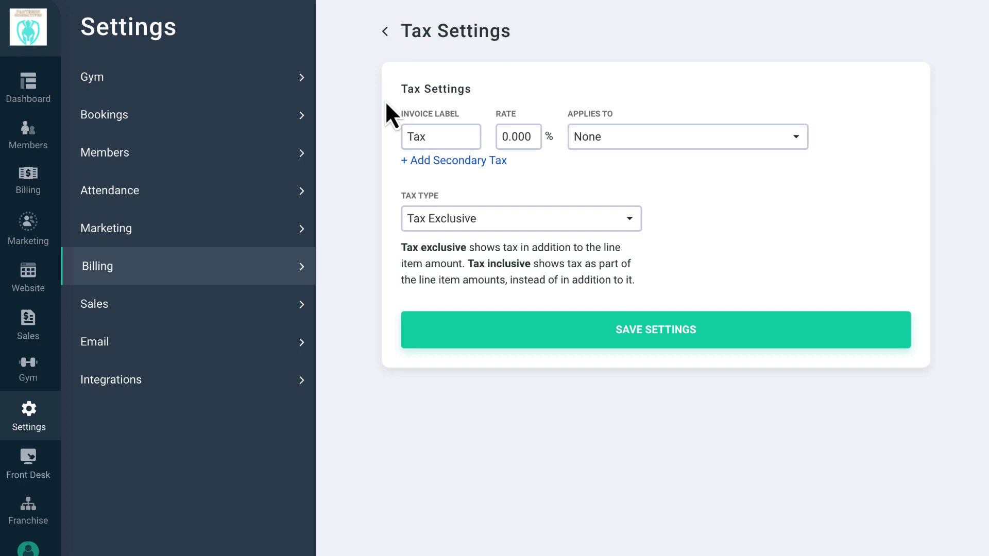
- Keep Tax Exclusive as the tax type and return to the billing settings list
left_click(426, 221)
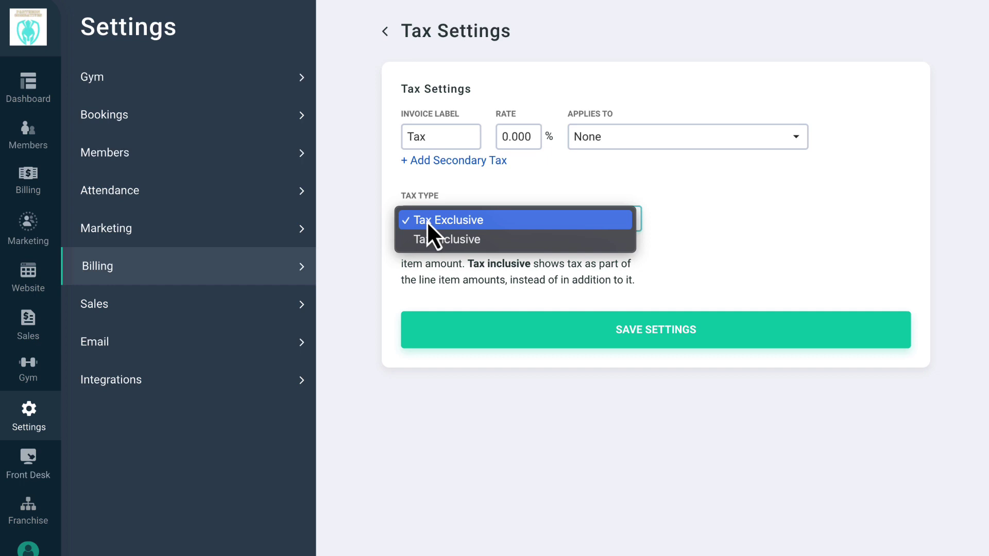
left_click(426, 221)
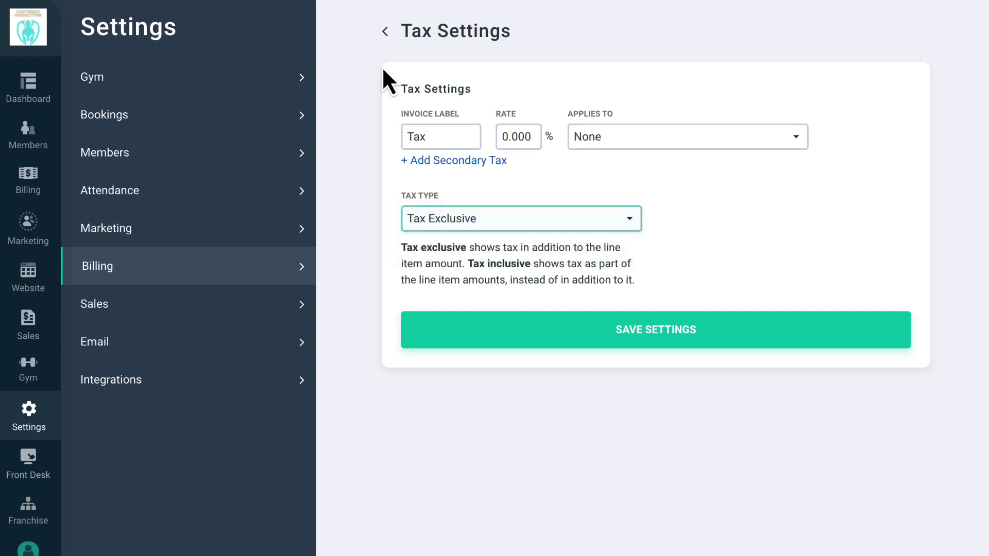
left_click(385, 32)
- Look through the Invoice / Receipt Customization settings
left_click(508, 381)
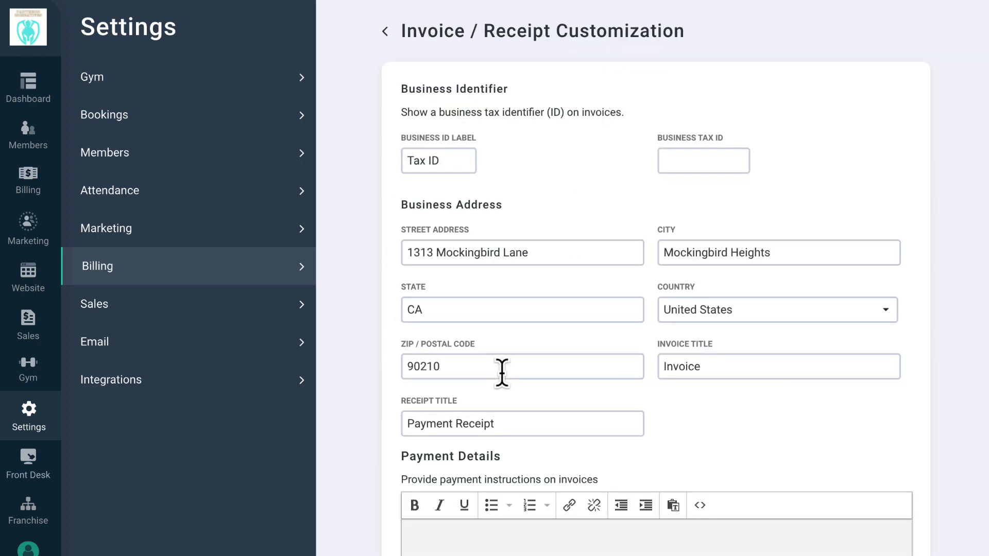
scroll(407, 232, "down", 2)
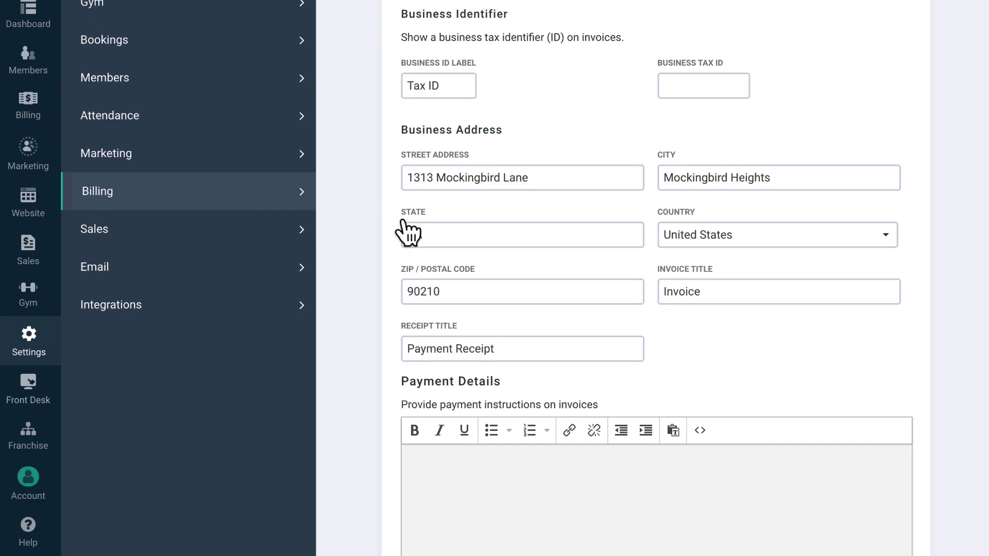
scroll(347, 228, "down", 3)
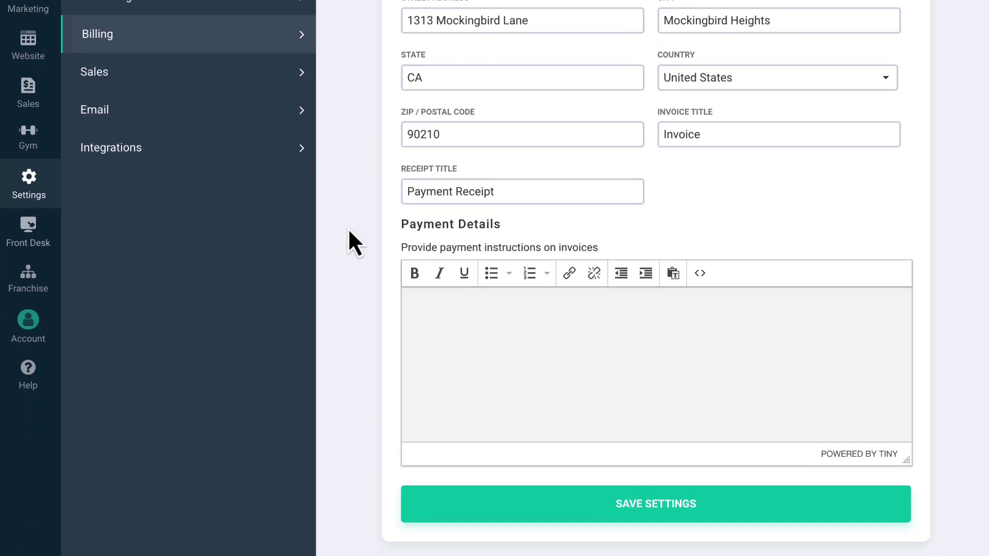
scroll(348, 228, "up", 5)
- Open Payment Processor setup and view Authorize.net with Friendly Payments rates of 2.75% + 0.25c
left_click(385, 32)
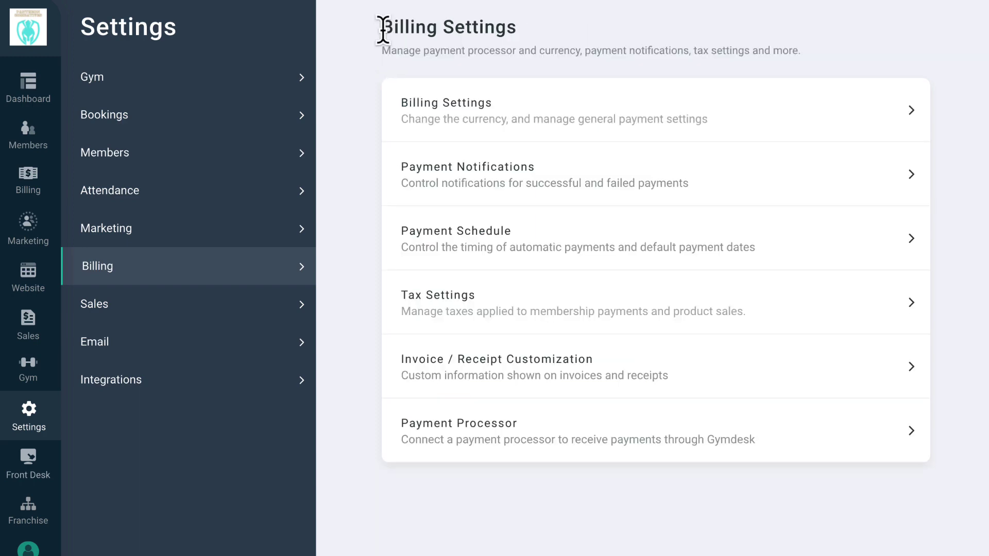
left_click(453, 423)
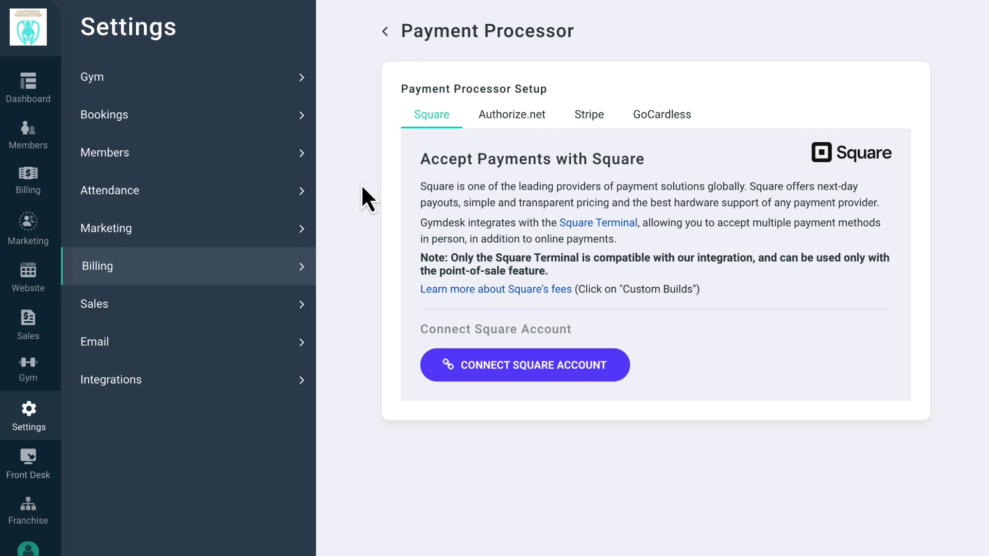
left_click(511, 124)
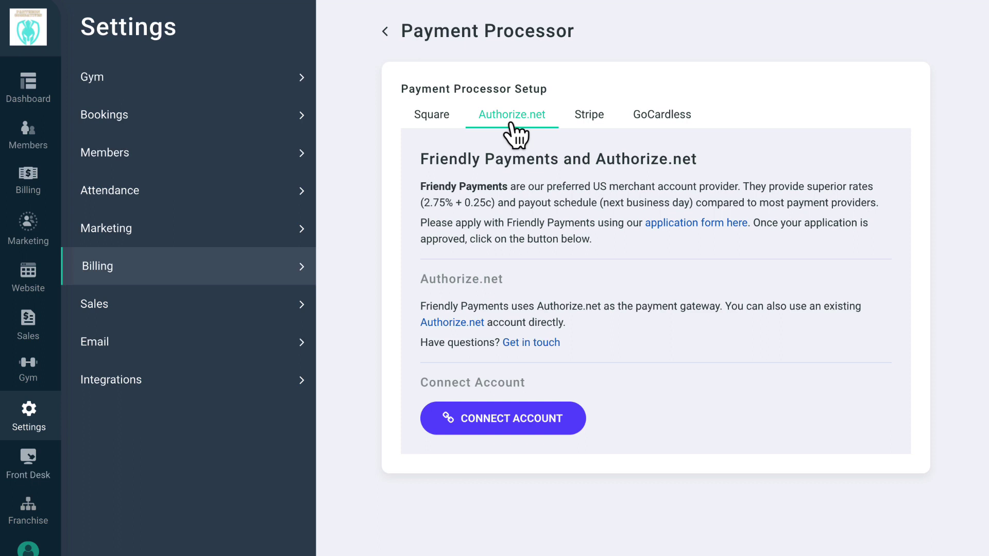
- Review the Stripe option, then the GoCardless option offering direct bank debits only
left_click(600, 120)
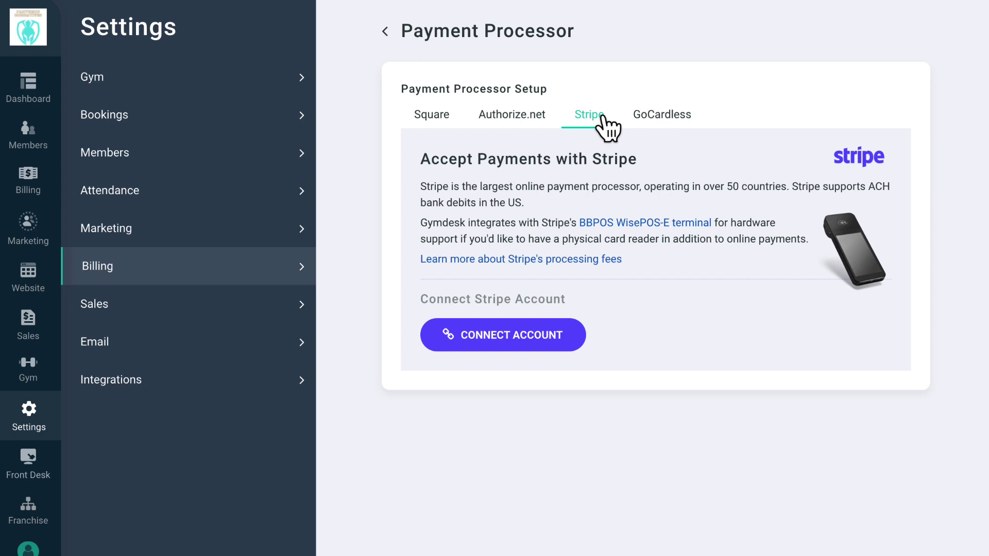
left_click(663, 127)
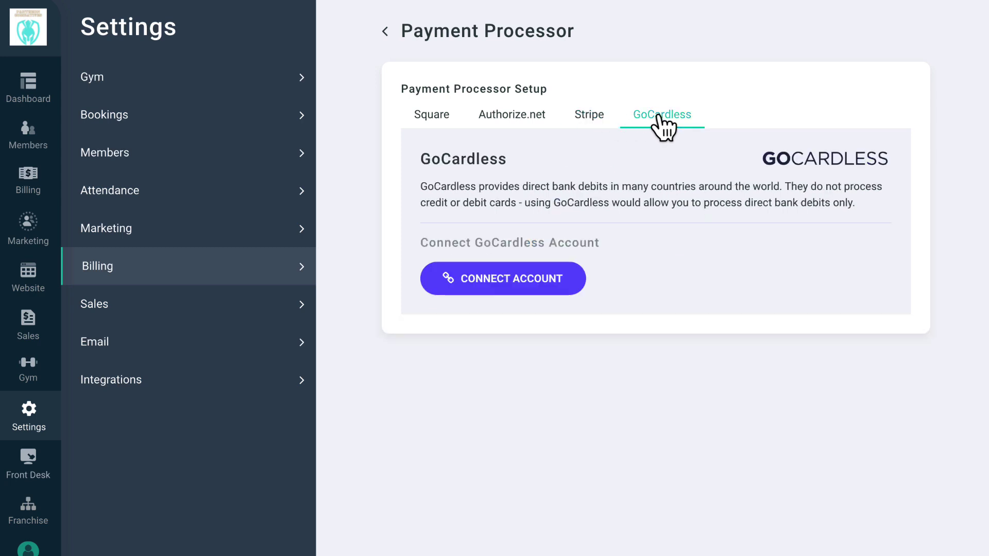